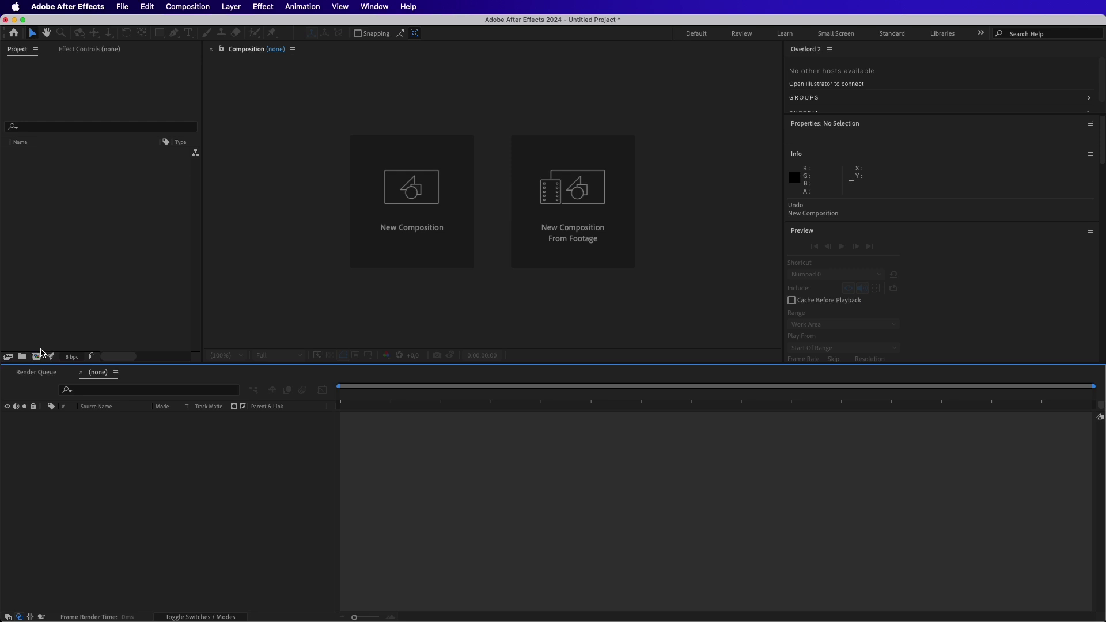
Step: Create a 1920x1080, 25-second composition named 'Write on'
click(38, 356)
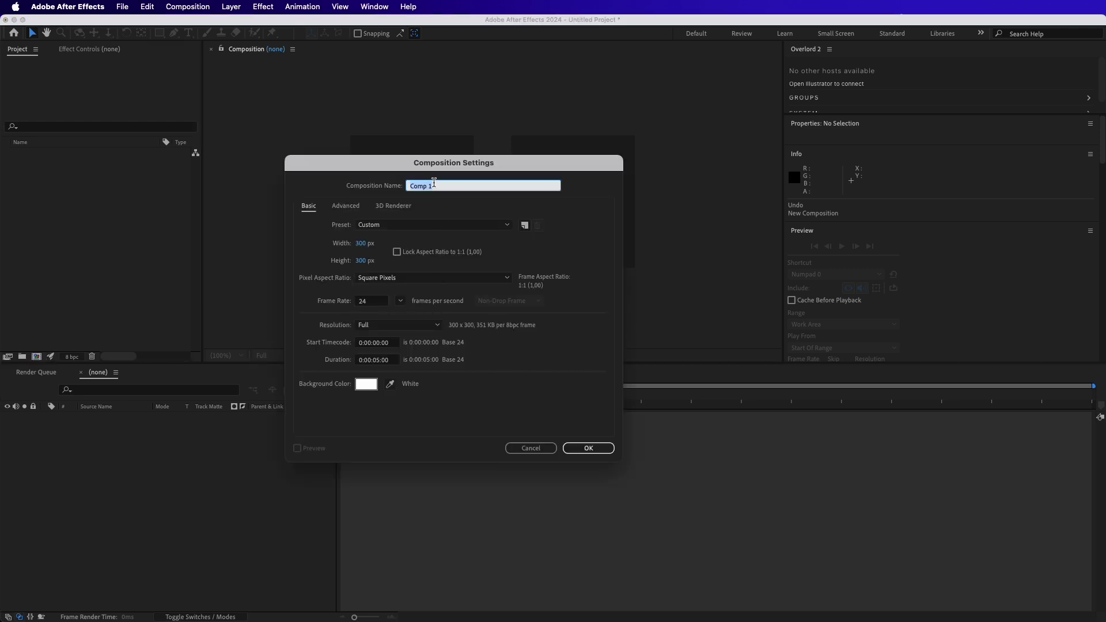
text(Write on)
click(375, 360)
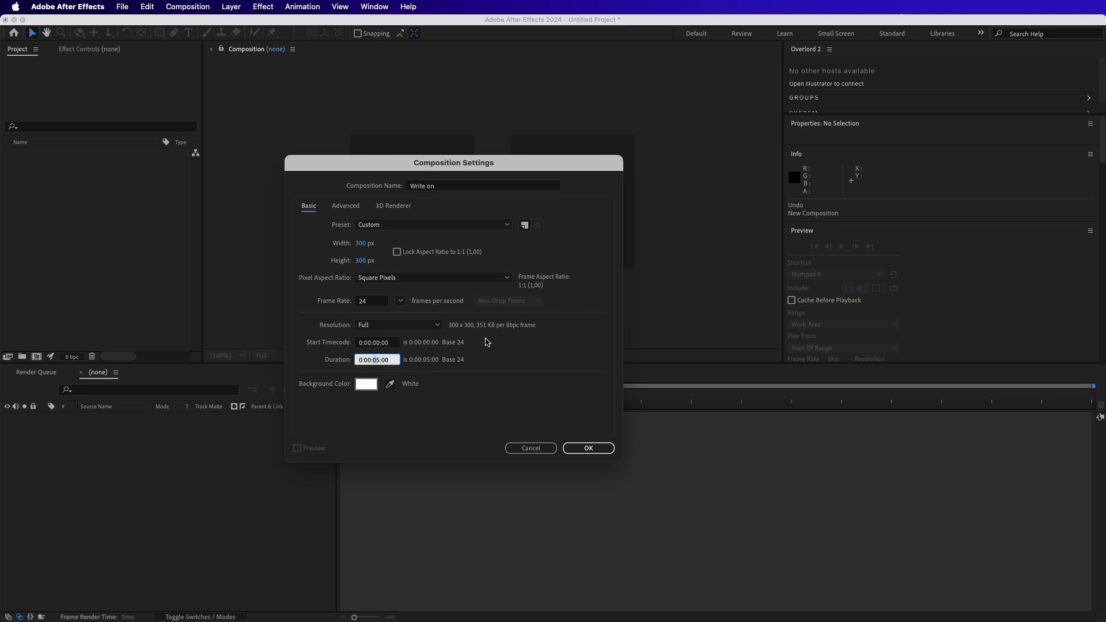
click(362, 243)
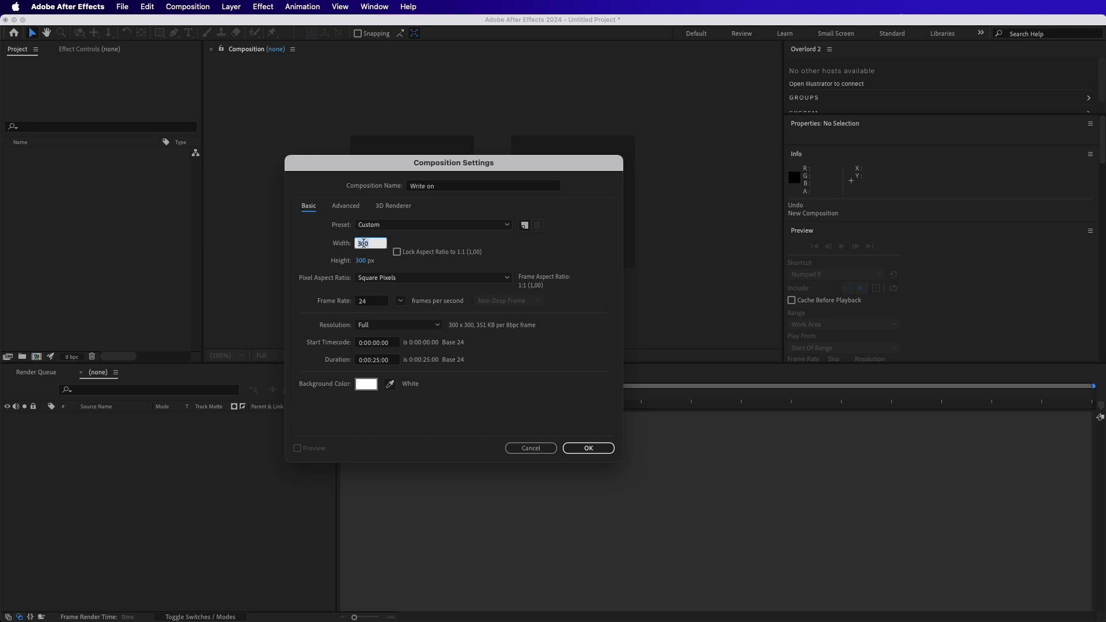
text(1920)
key(Tab)
text(1080)
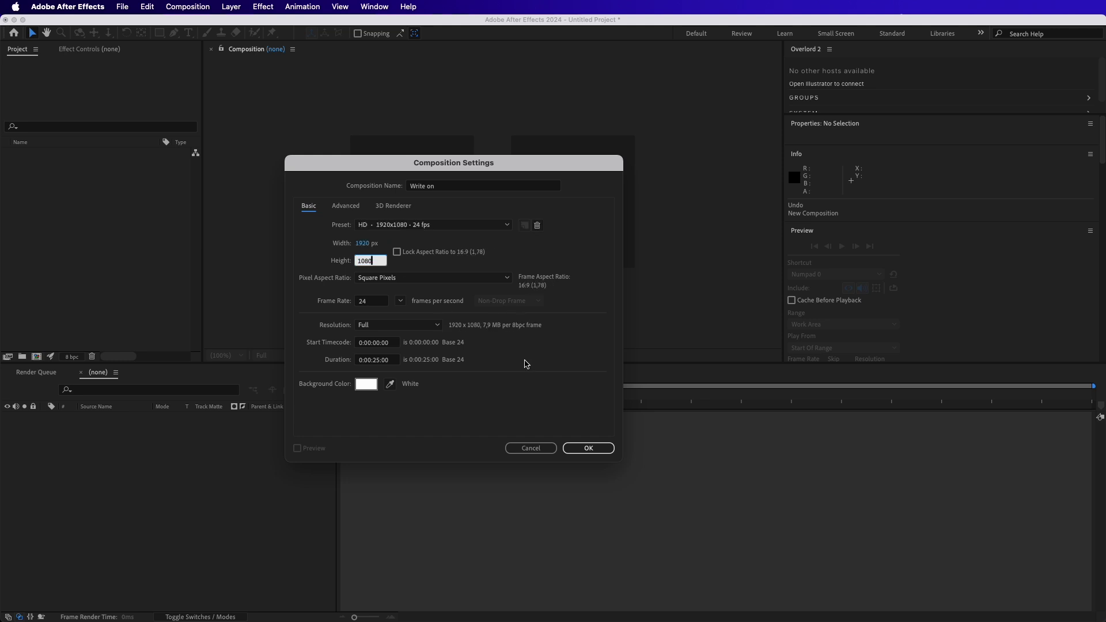
click(581, 450)
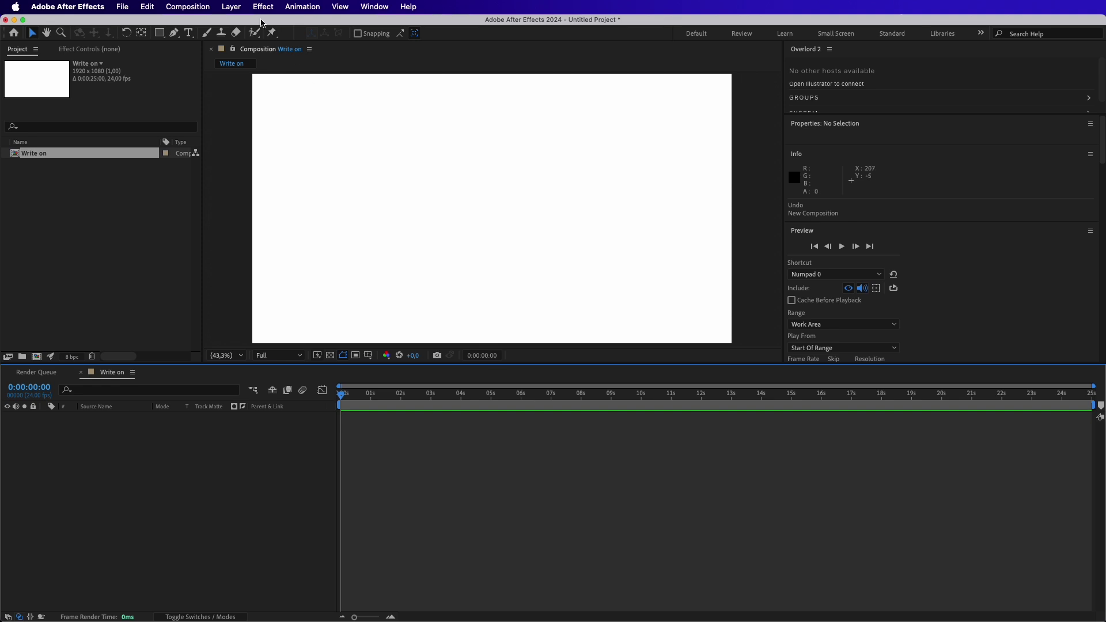
Step: Add a new text layer containing 'The quick brown fox jumps over the lazy dog'
click(231, 6)
mouse_move(241, 26)
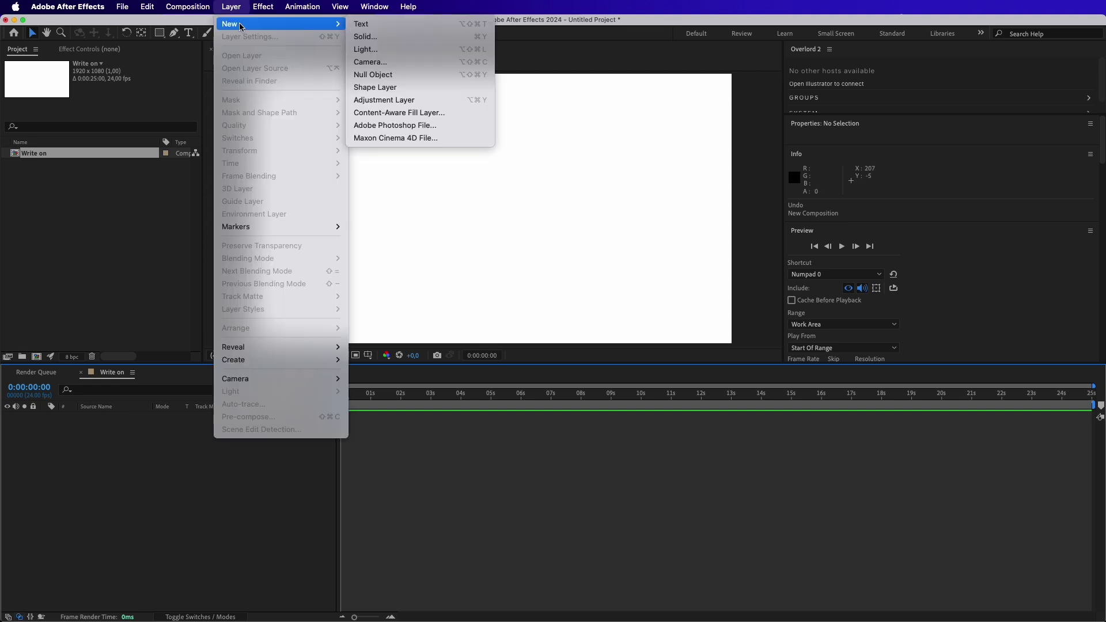
click(380, 24)
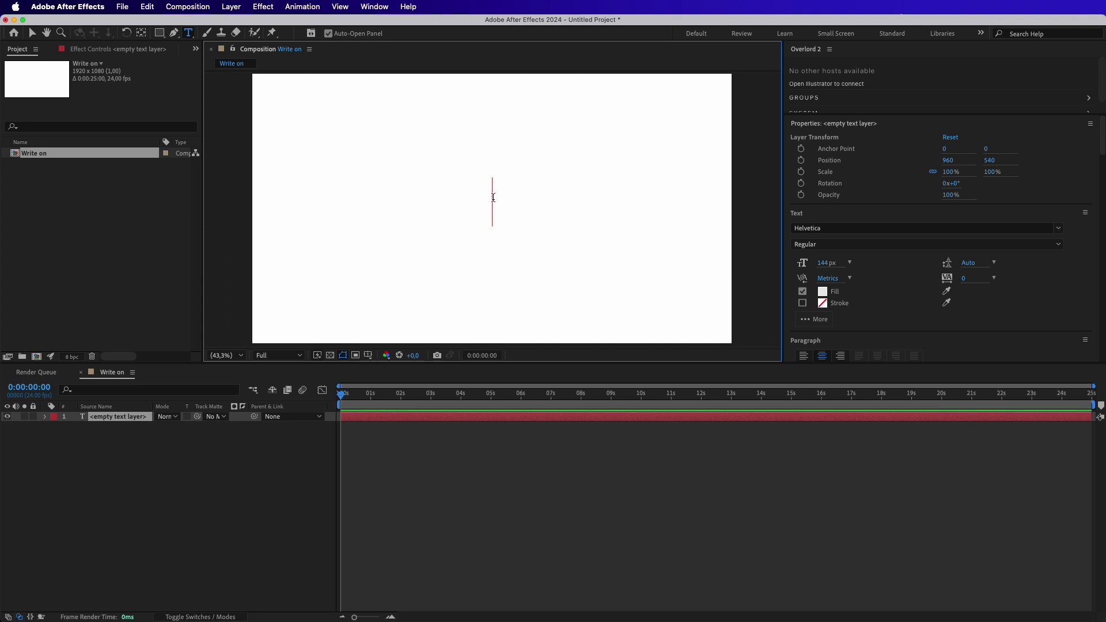
text(The quick brown fox jumps over the lazy dog)
Step: Make the whole line black with an 84 px font size
triple_click(492, 199)
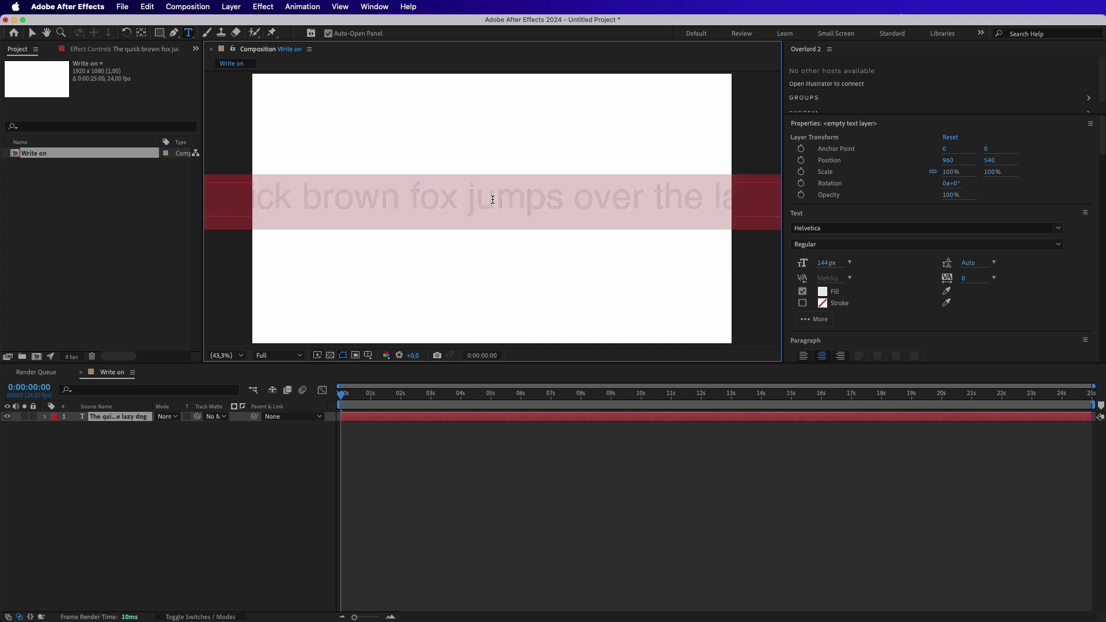
click(824, 292)
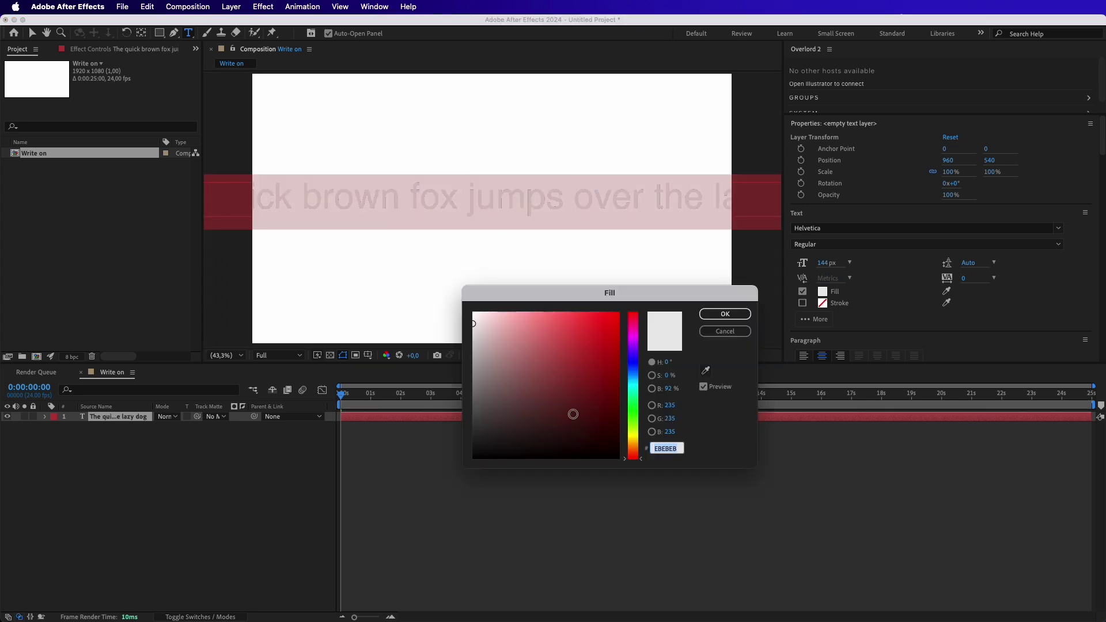
drag(570, 411, 462, 450)
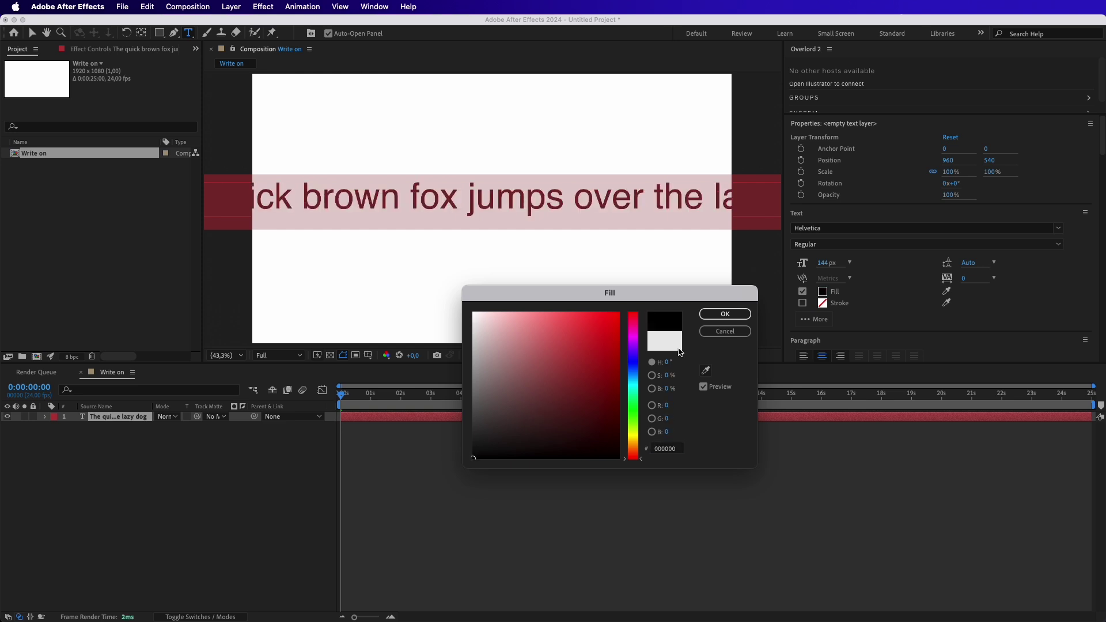
click(713, 320)
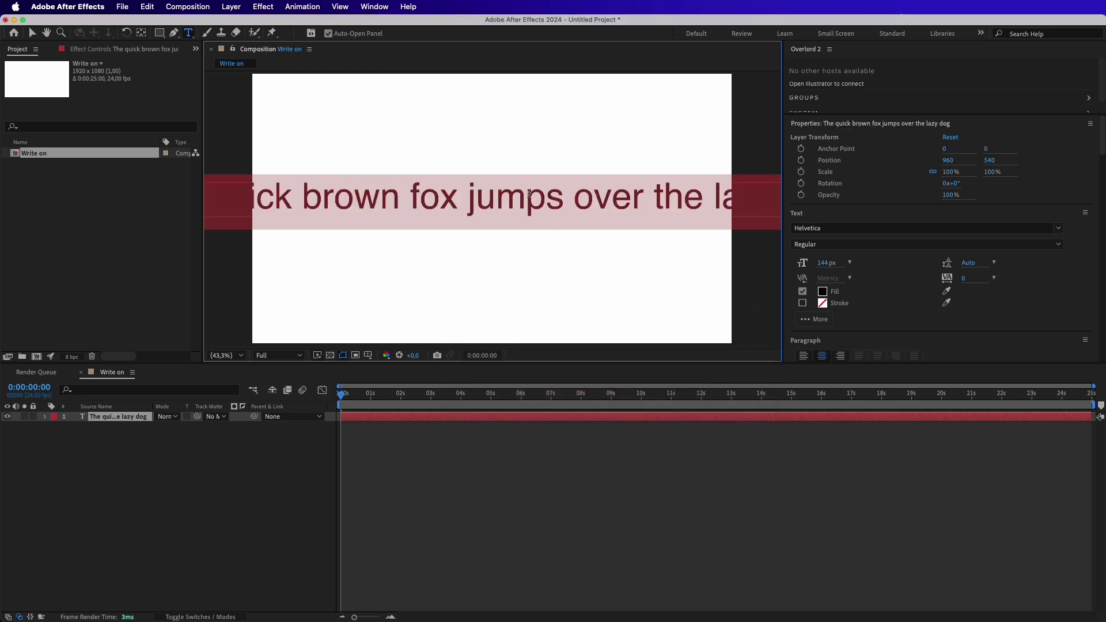
click(827, 262)
text(84)
key(Return)
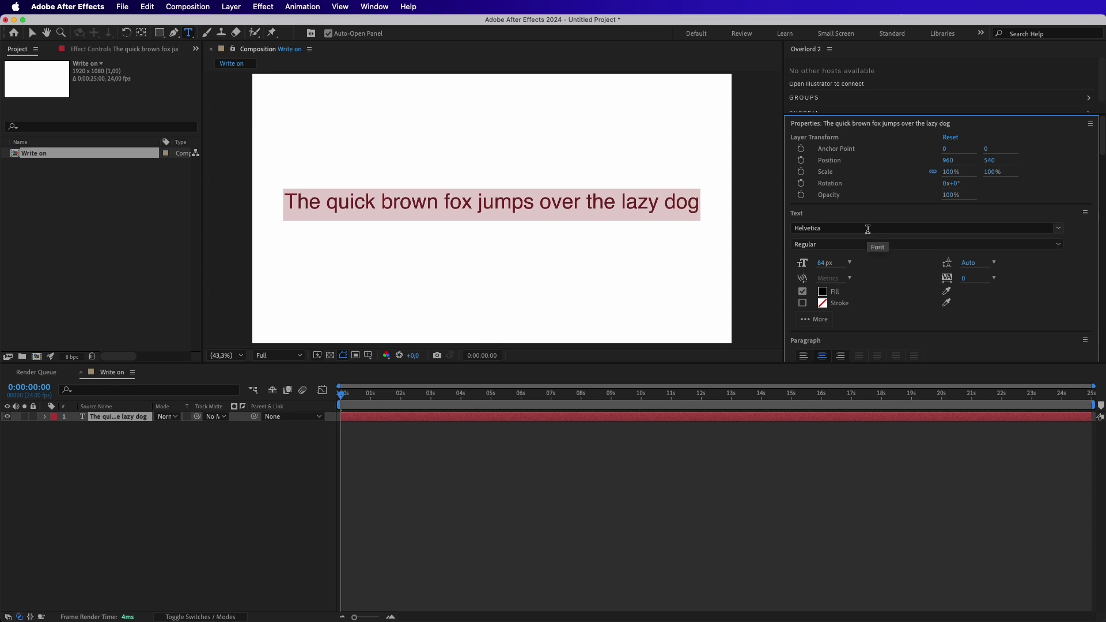
Step: Set the text font to Helvetica Bold and expand the text layer's properties
click(868, 229)
text(helve)
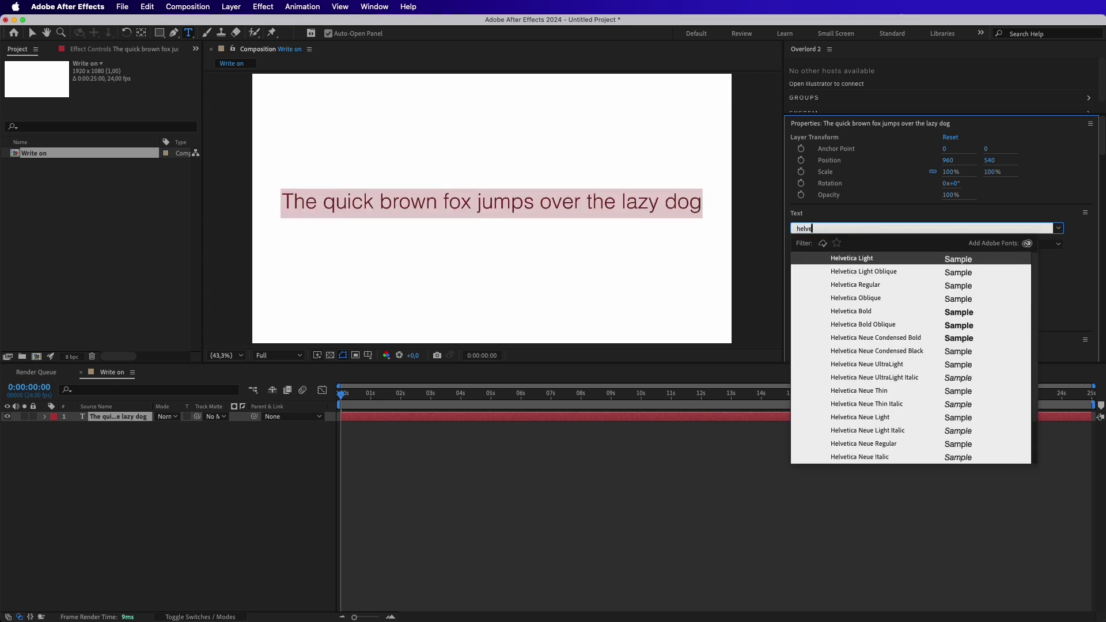
click(879, 313)
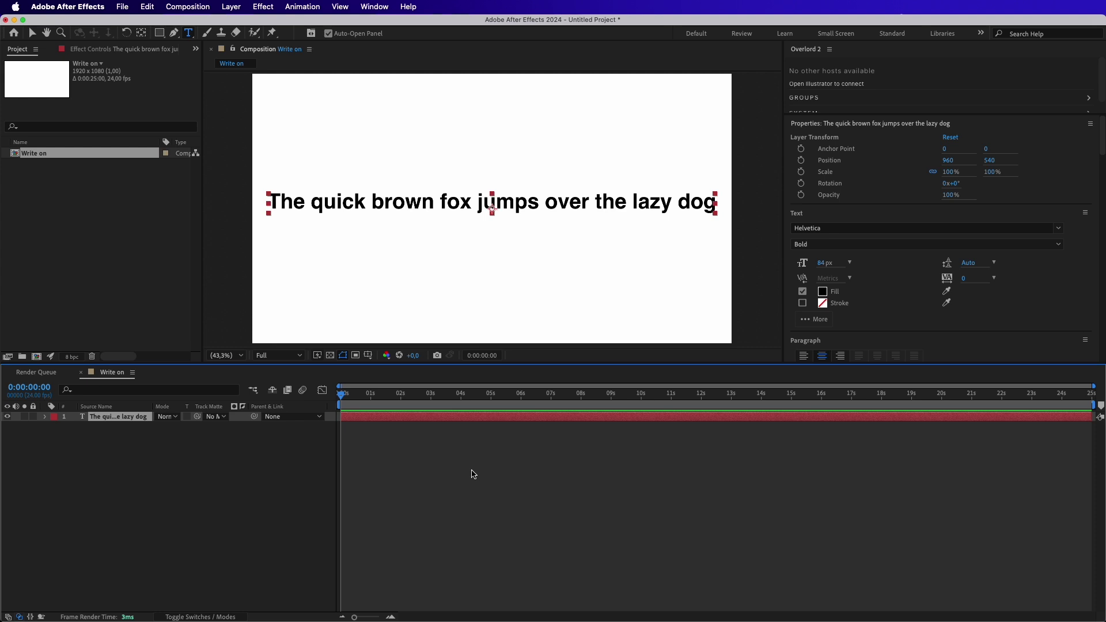
click(45, 417)
Step: Add a Character Offset text animator to the text layer
drag(348, 364, 295, 314)
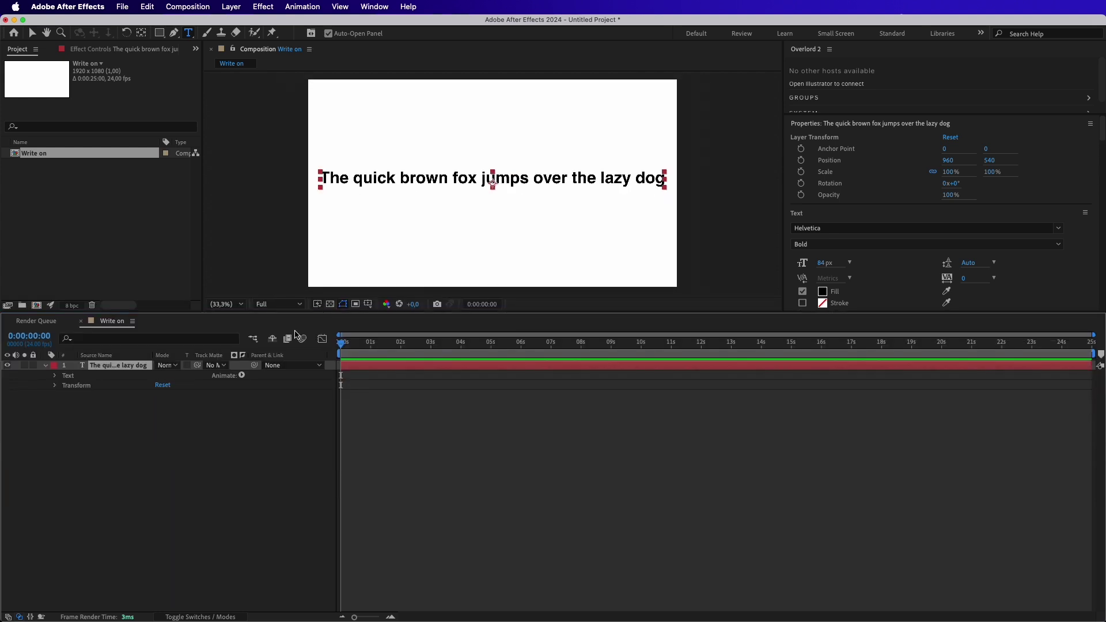
click(242, 376)
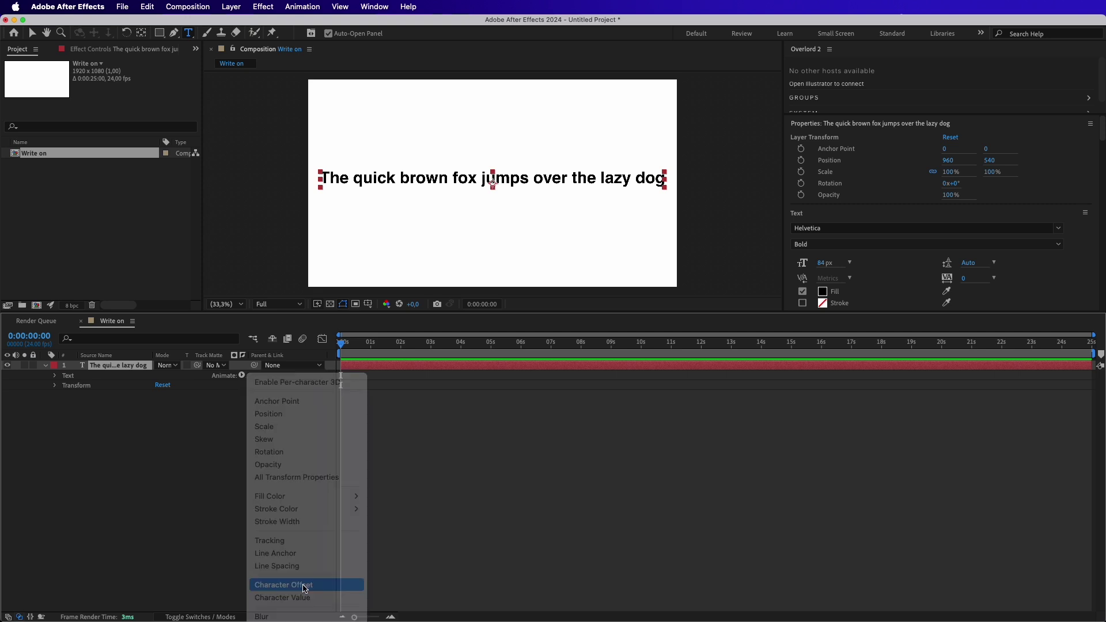
click(306, 586)
drag(315, 314, 314, 352)
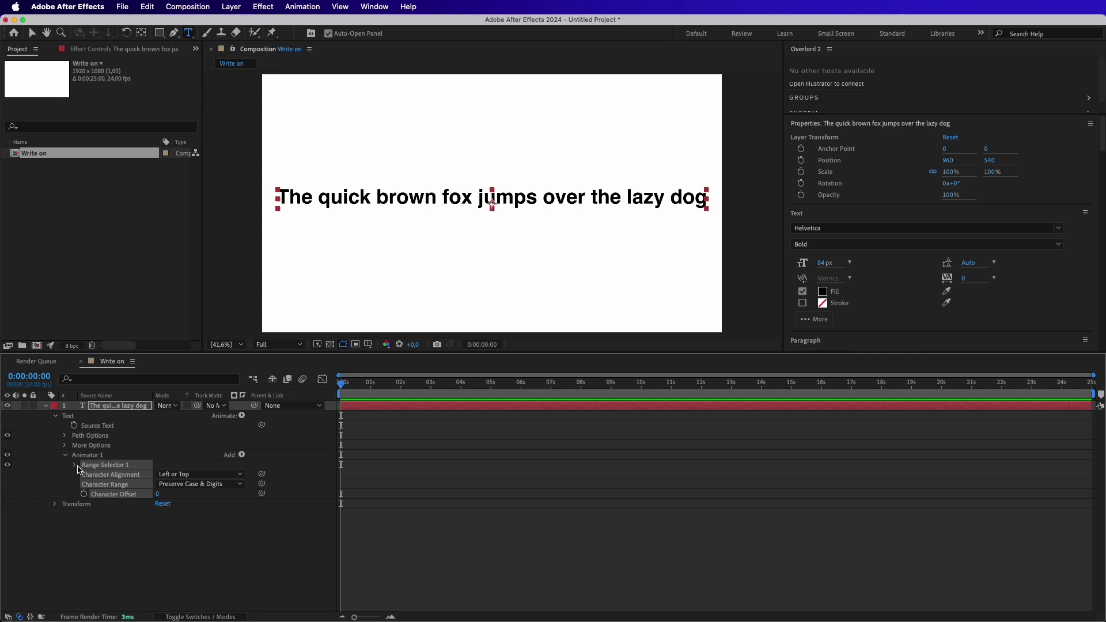
Step: Add an Opacity property at 0% to Animator 1 and expand Range Selector 1
click(242, 454)
mouse_move(265, 455)
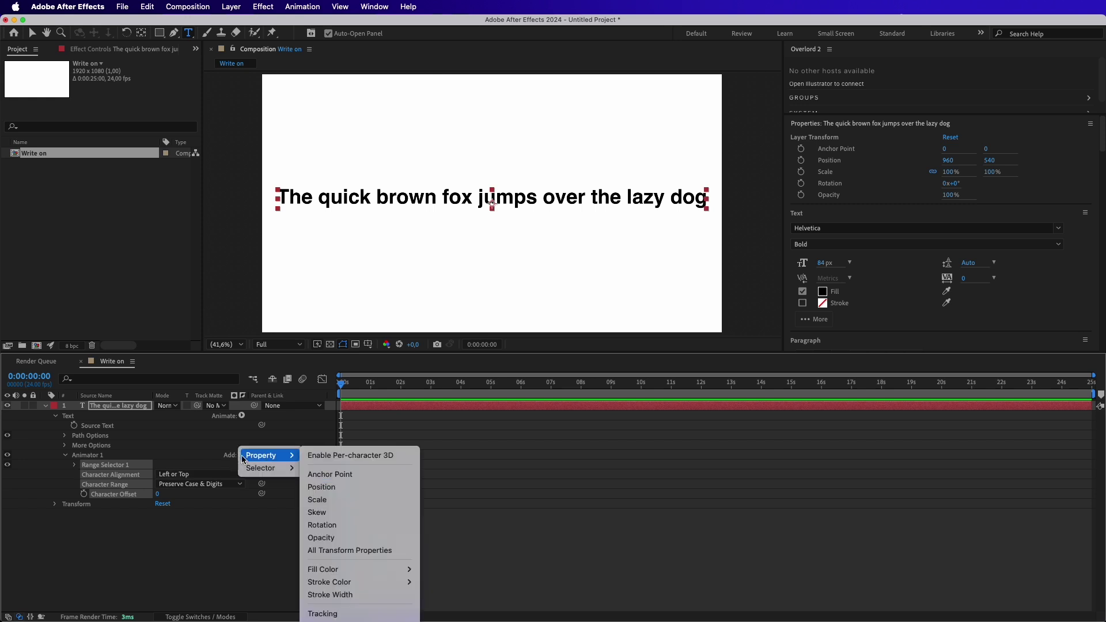
click(334, 538)
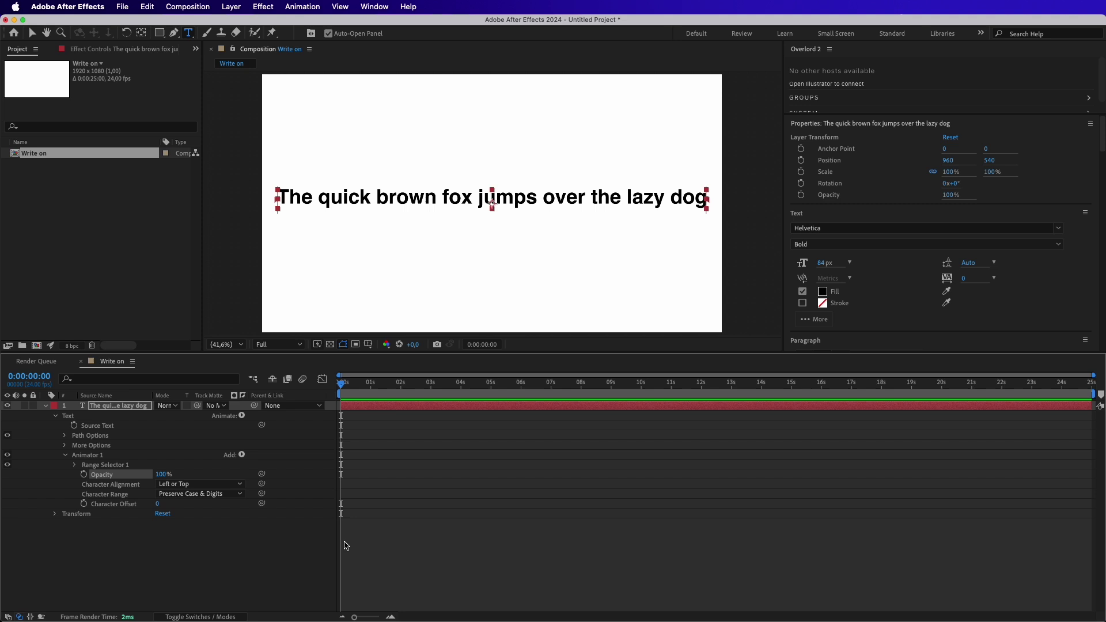
click(76, 465)
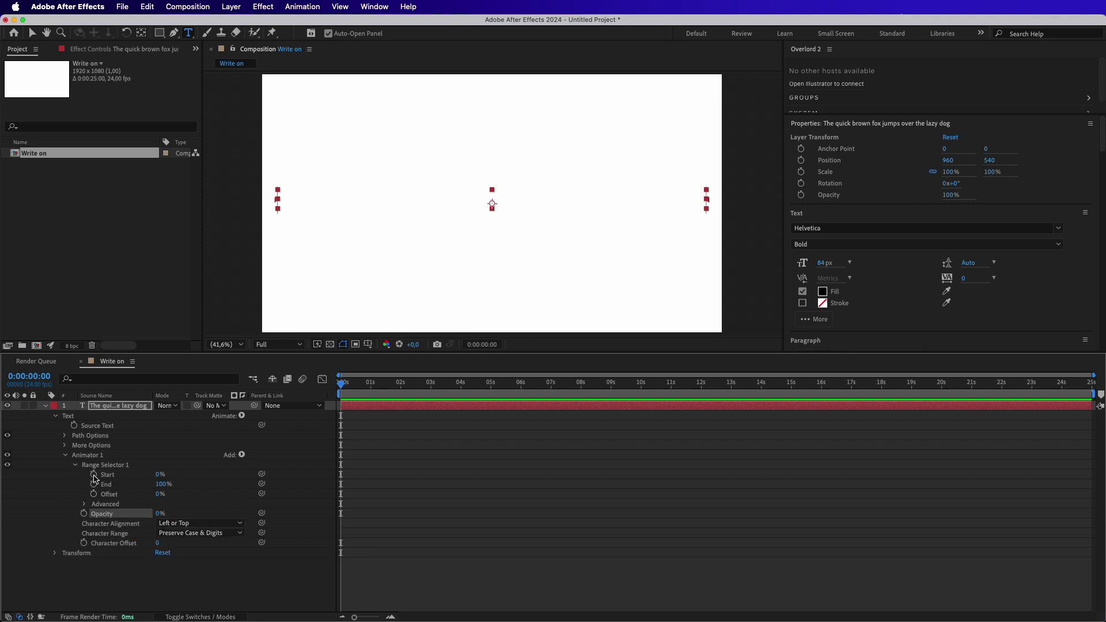
Step: Keyframe Range Selector Start from 0% at 0 s to 100% at 0:00:04:01, then preview
click(94, 474)
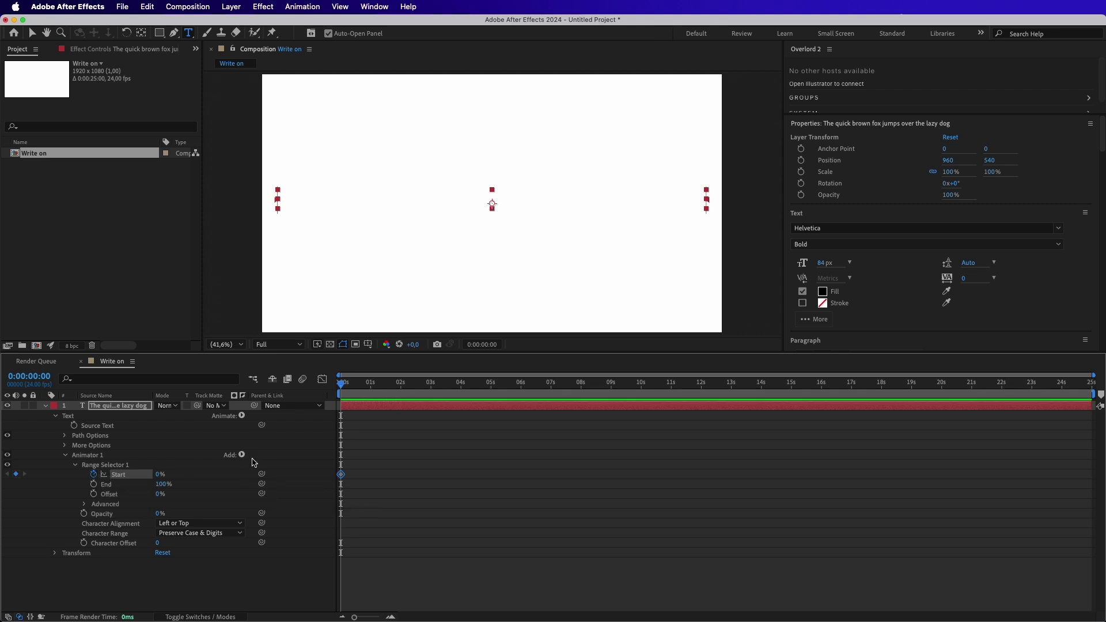
click(433, 385)
click(462, 384)
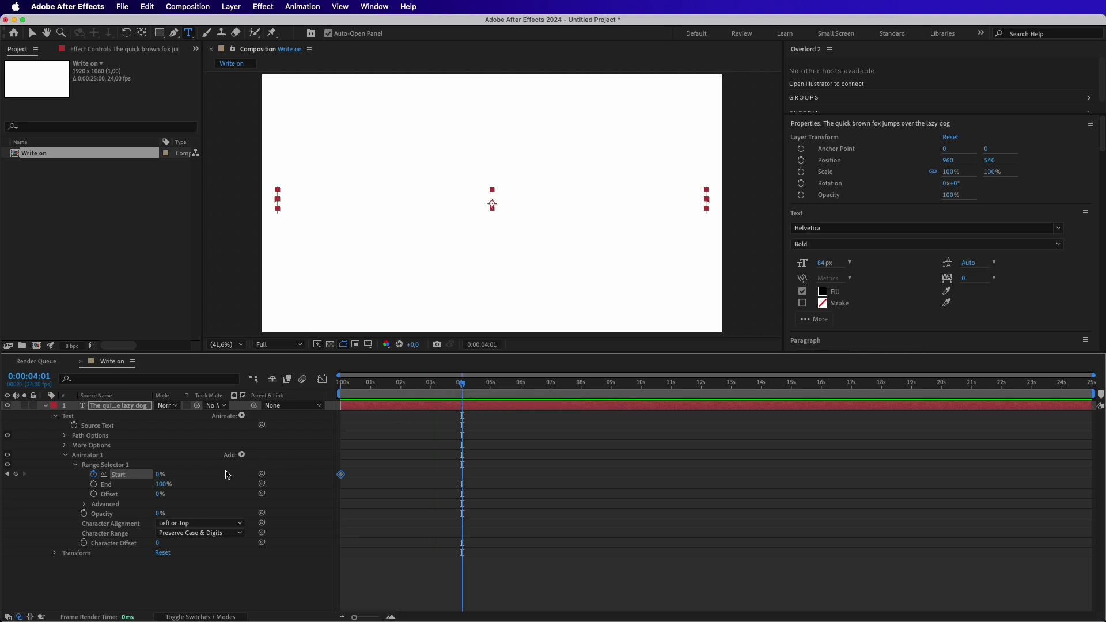
drag(158, 474, 244, 477)
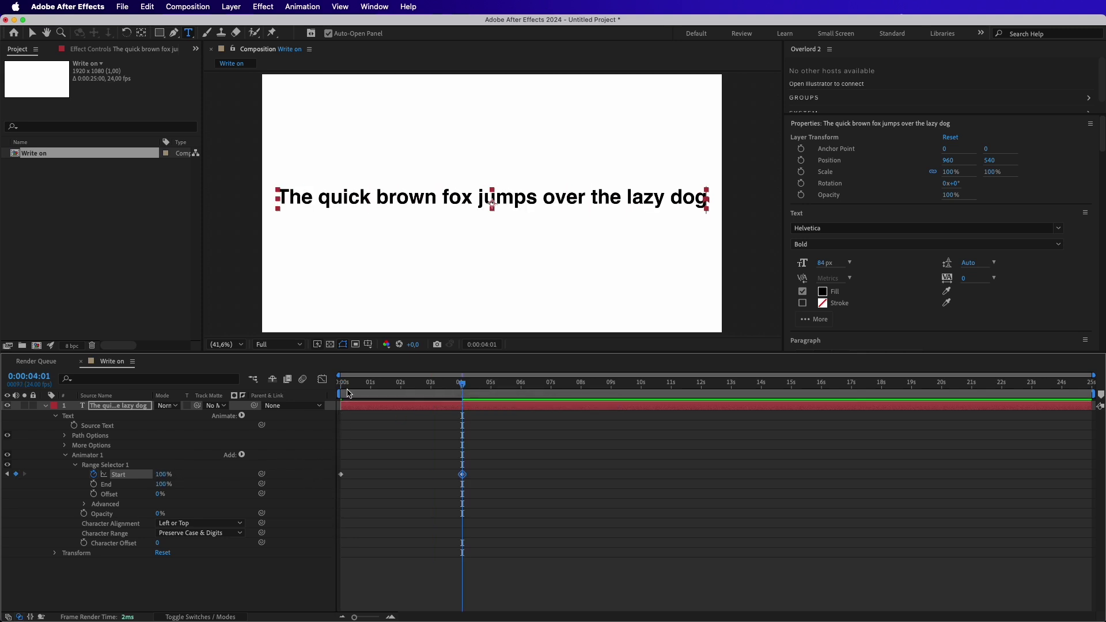
click(344, 384)
key(space)
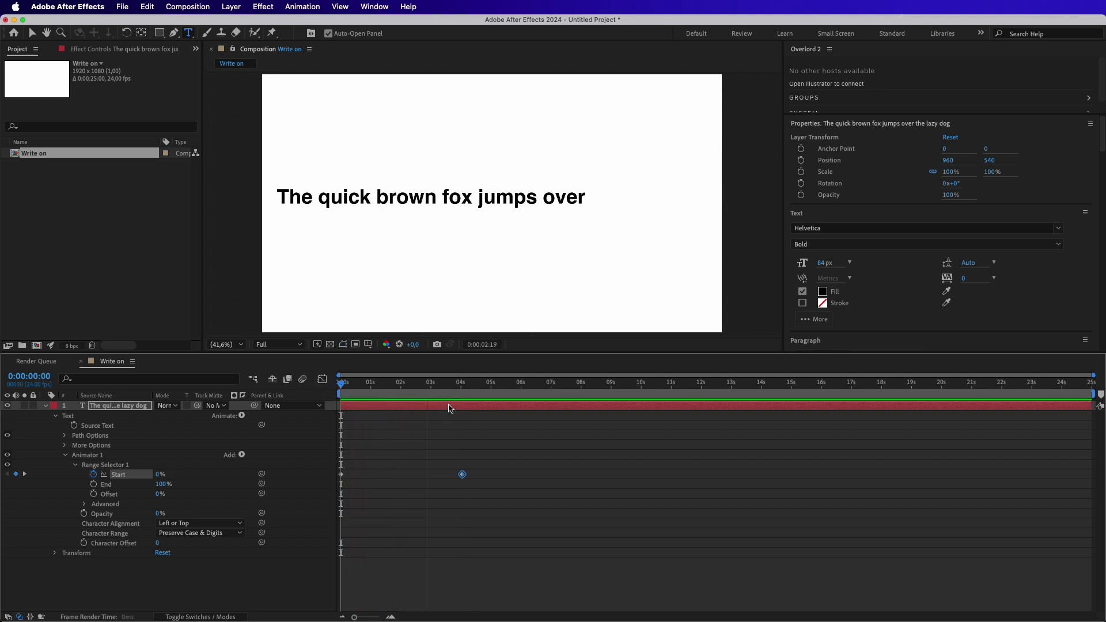
key(space)
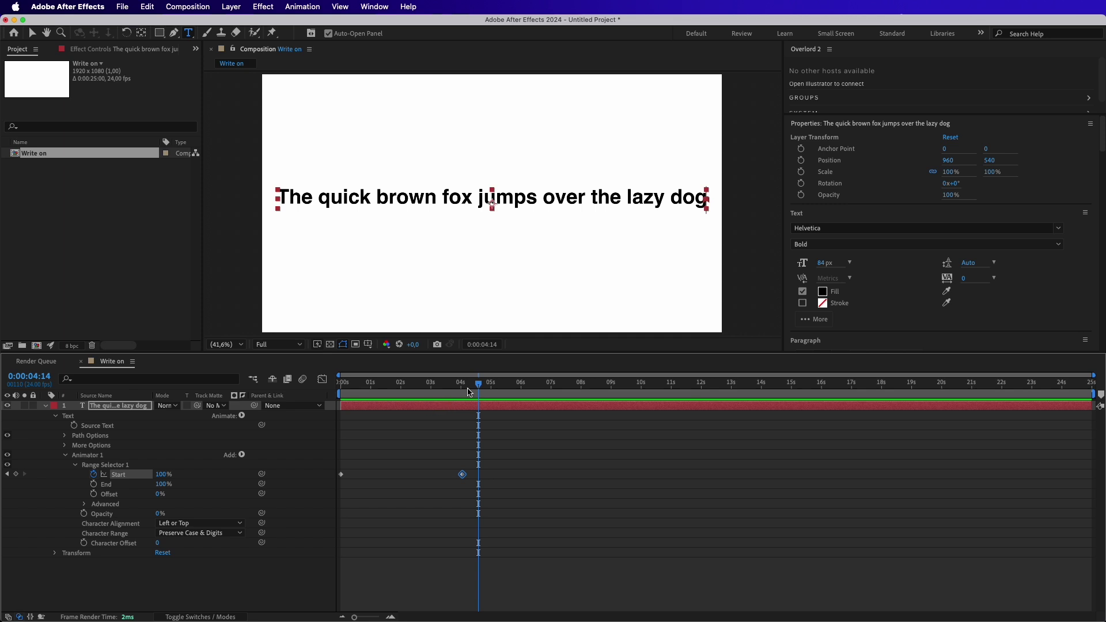
Step: Show the Advanced range settings, set Based On to Words, and scrub to 0:00:03:00
click(436, 387)
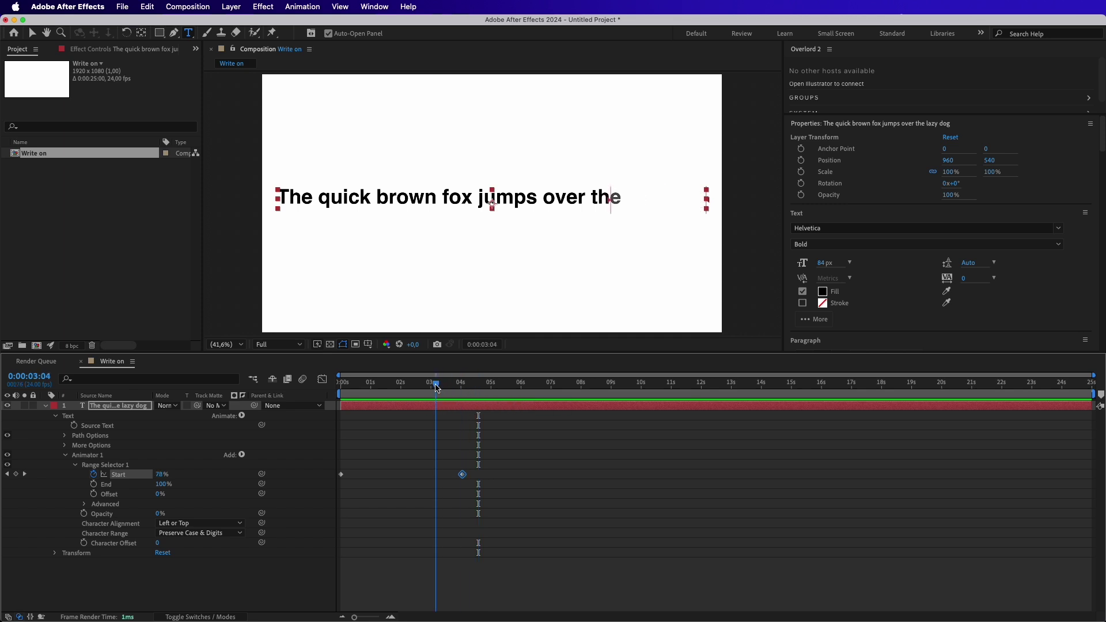
drag(436, 387, 435, 387)
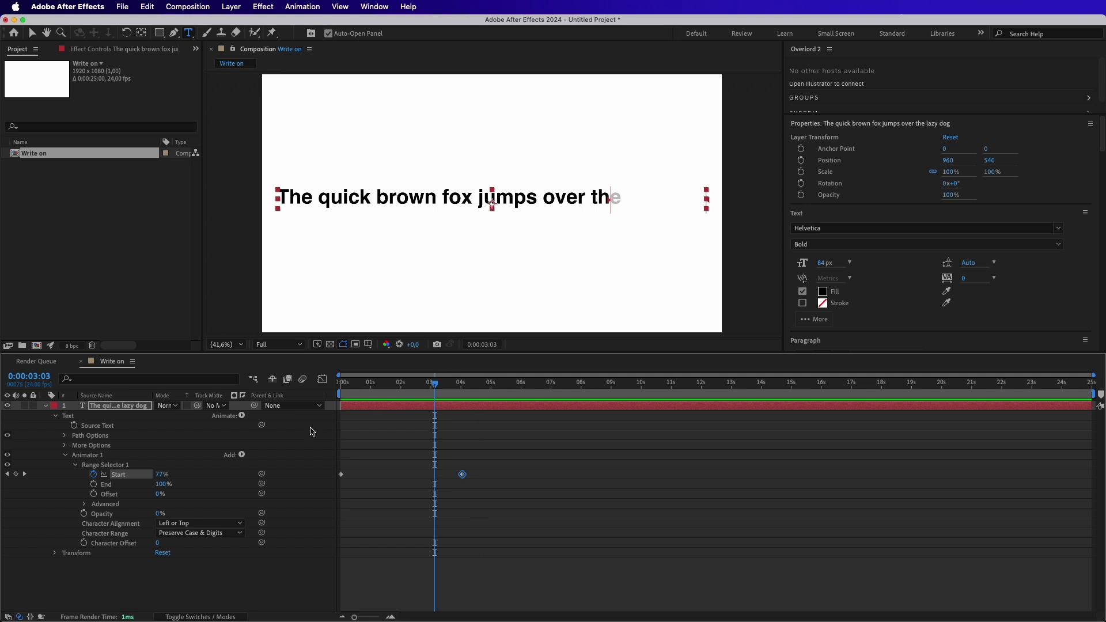
click(85, 505)
scroll(56, 522, down, 3)
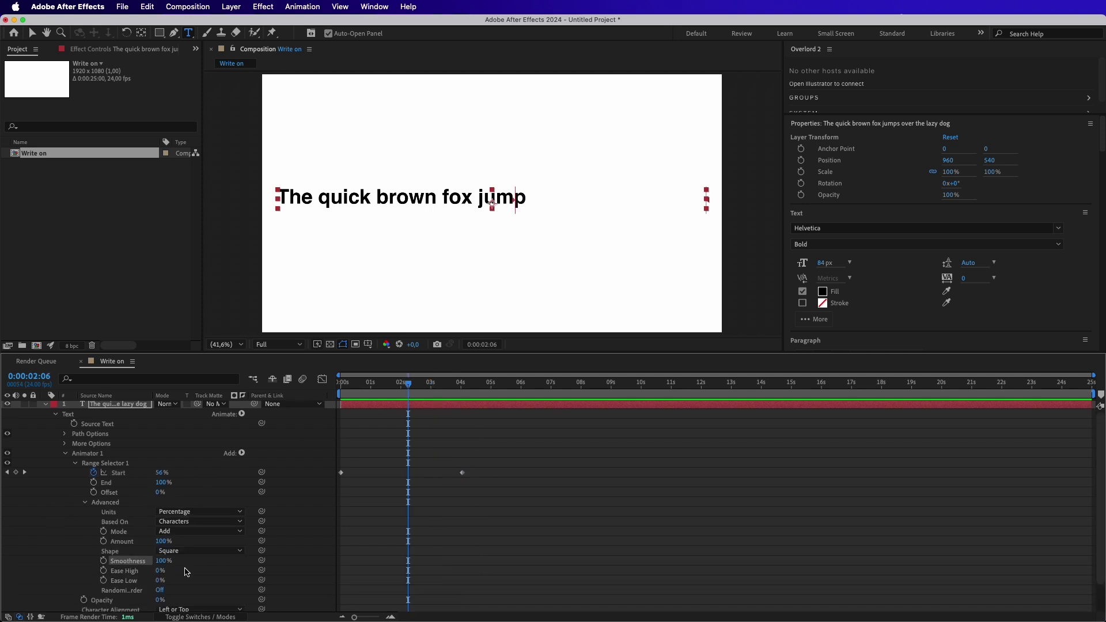
click(226, 523)
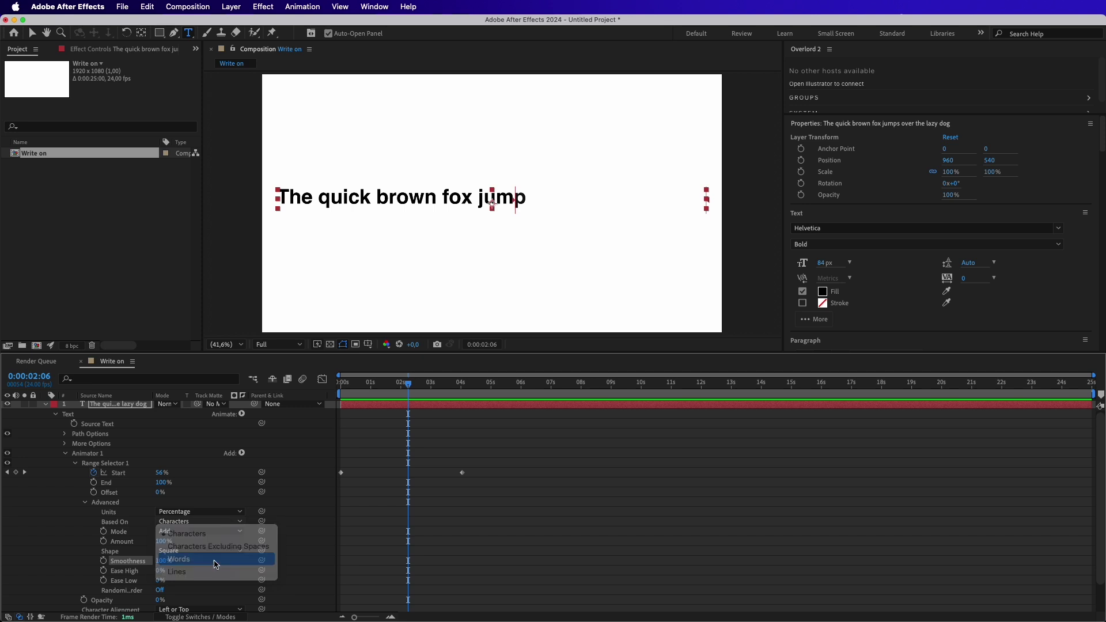
click(214, 560)
click(345, 386)
drag(346, 385, 431, 384)
Step: Try Based On Lines, breaking the sentence onto several lines, and preview the reveal
click(192, 522)
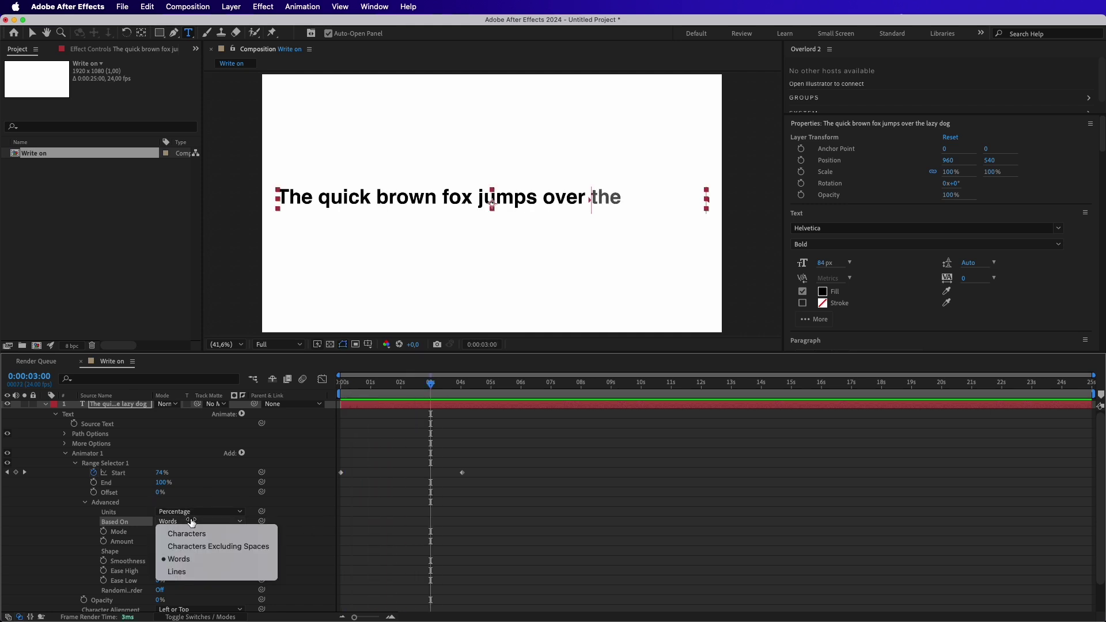
click(194, 574)
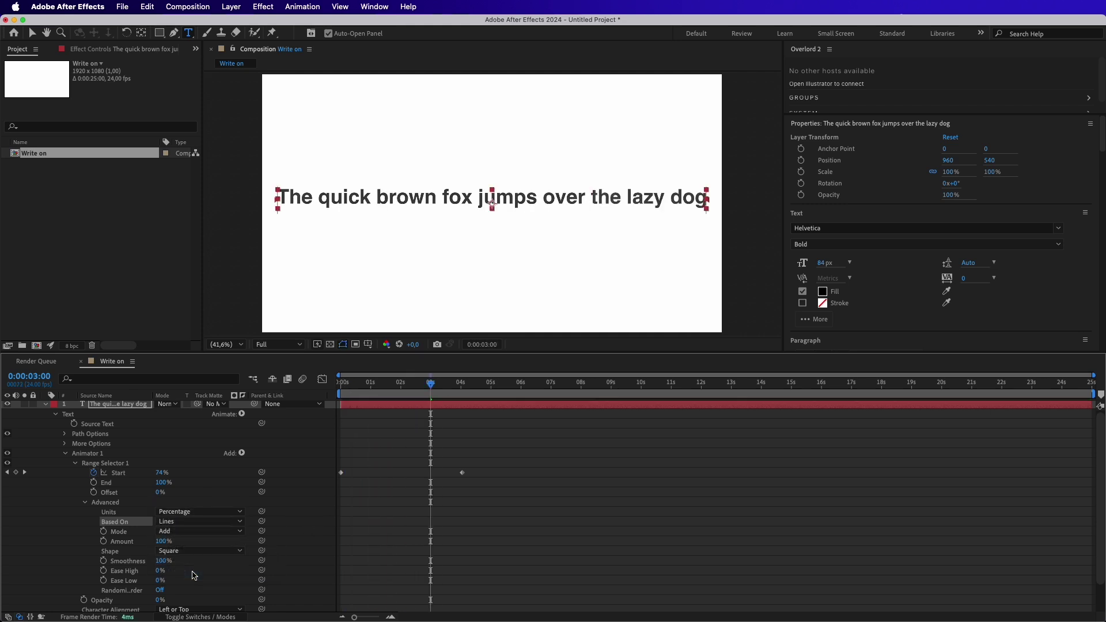
click(479, 196)
key(Return)
click(490, 222)
key(Return)
click(490, 195)
key(Return)
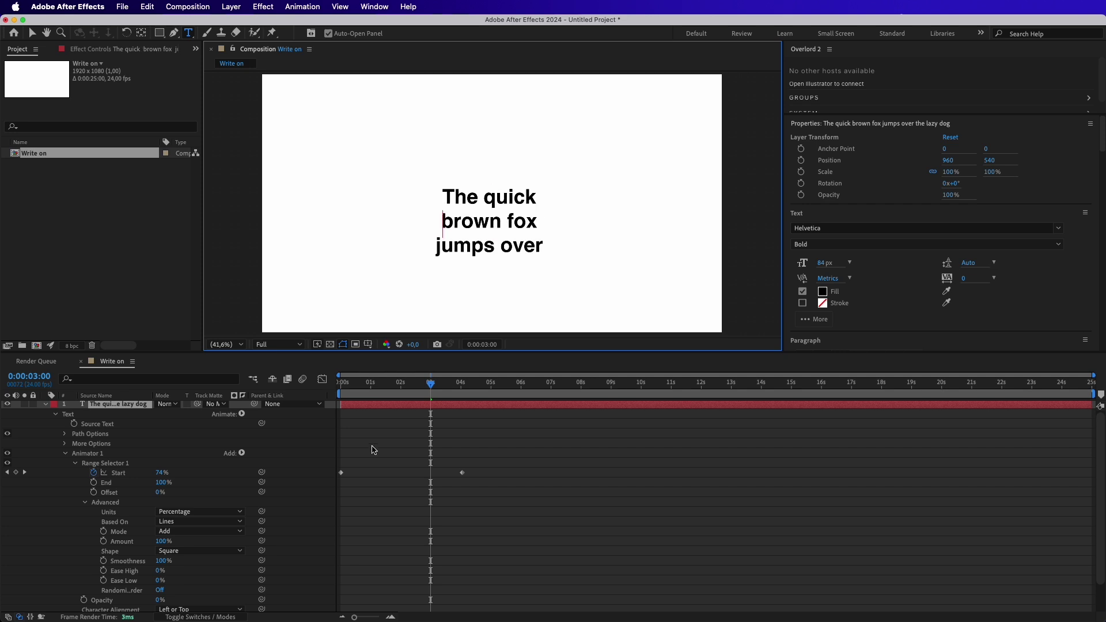
click(373, 450)
key(space)
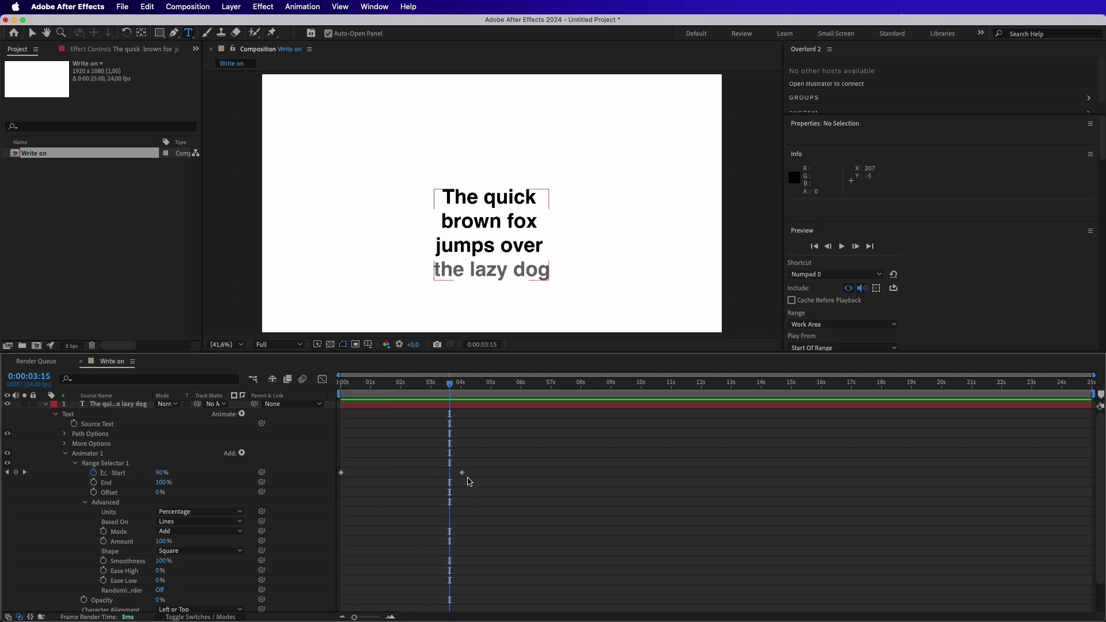
click(463, 473)
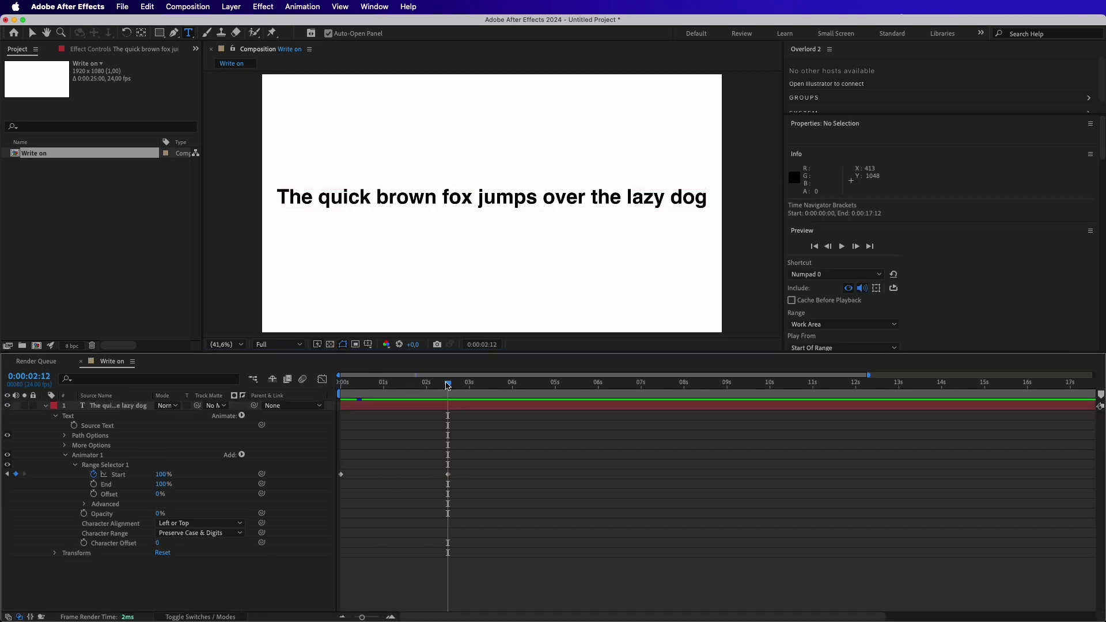
Step: Set a Range Selector Offset keyframe at the 0:00:02:12 write-on end
scroll(597, 467, up, 3)
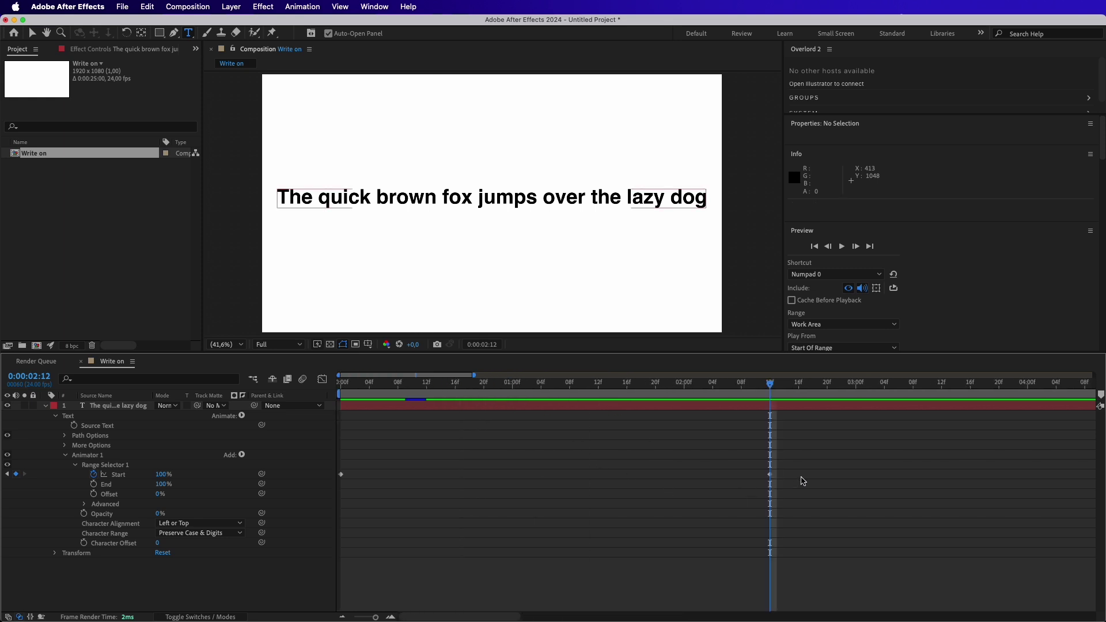
drag(762, 375, 720, 390)
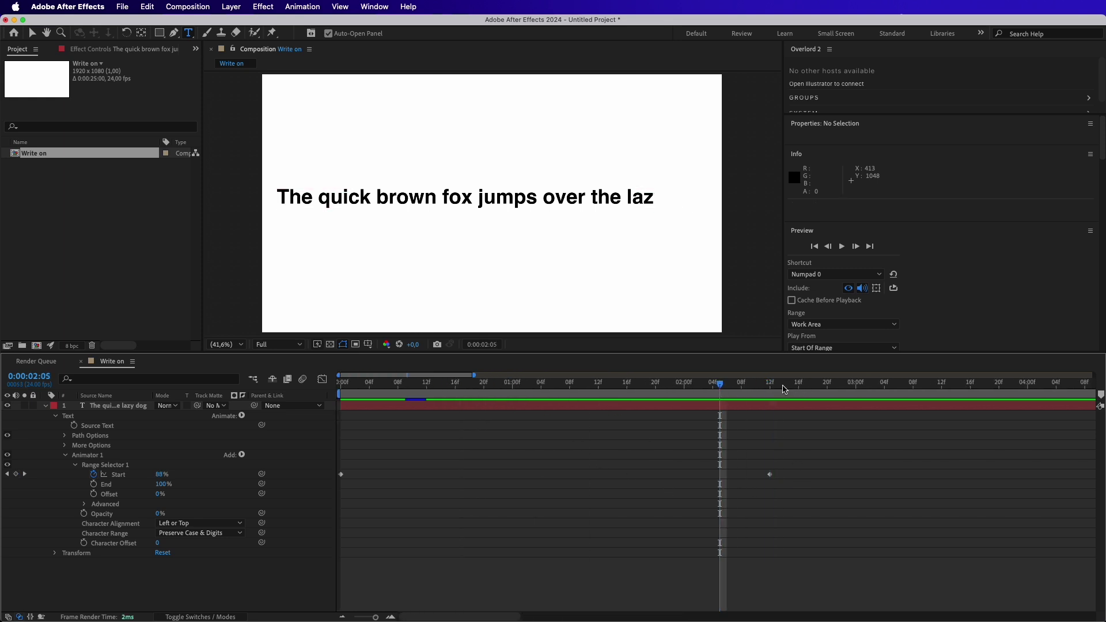
click(772, 387)
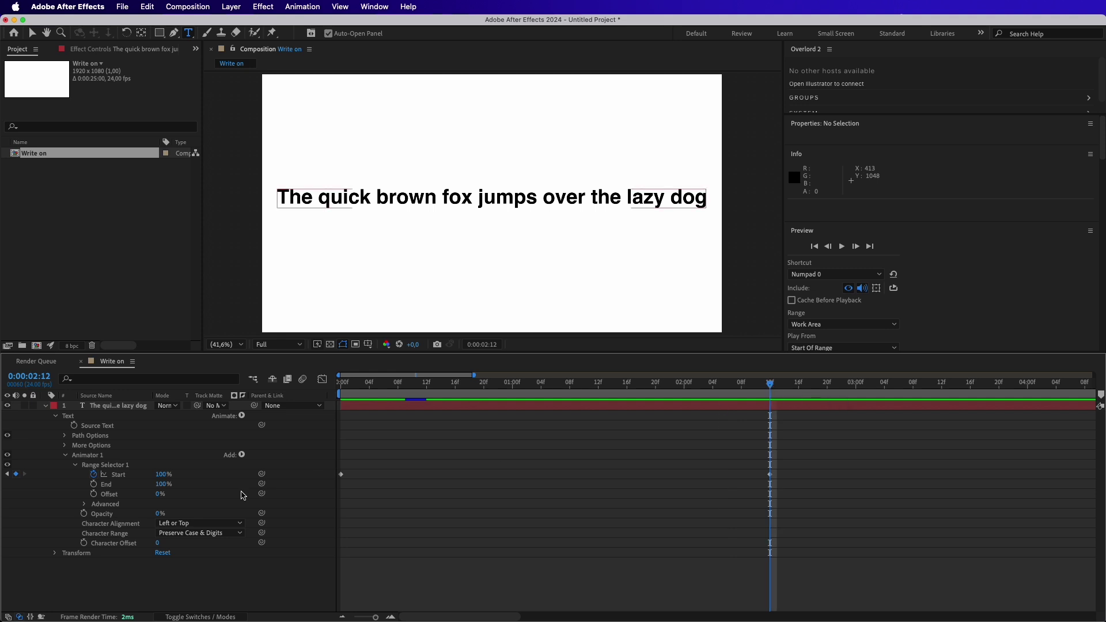
click(93, 494)
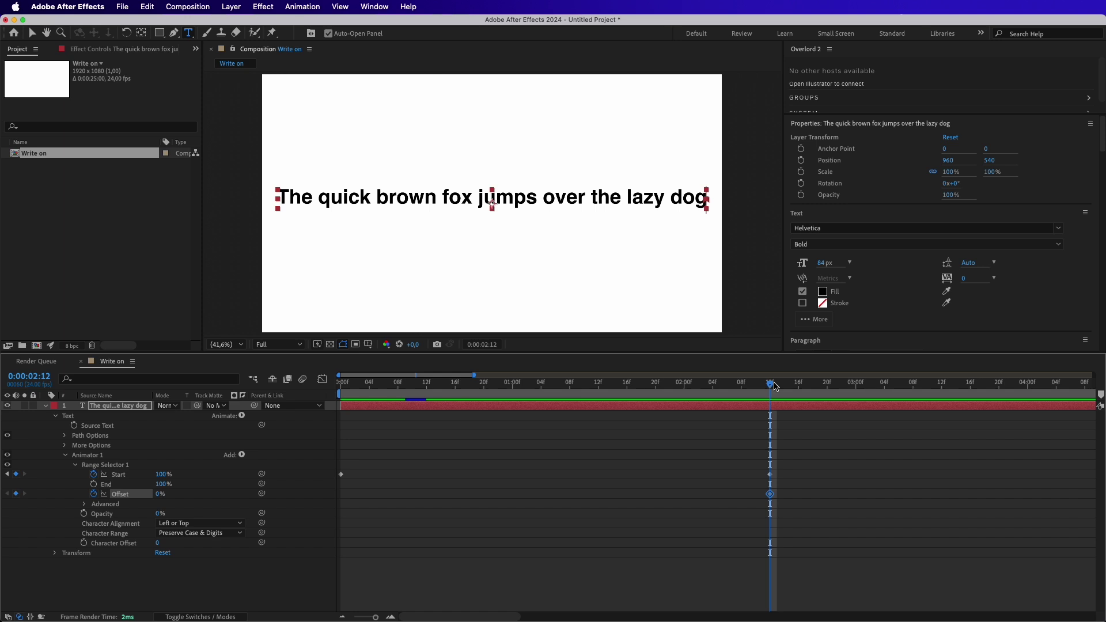
Step: Set Offset -100% and Start 0% at 2:13, then animate Offset toward 0% at 3:12
click(776, 385)
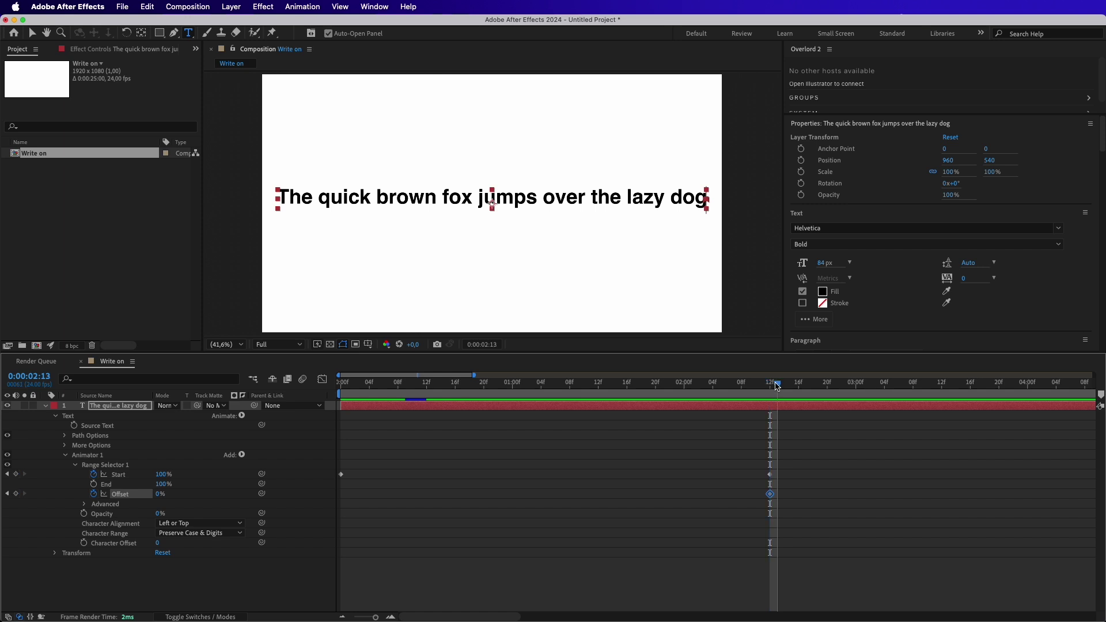
drag(162, 494, 98, 502)
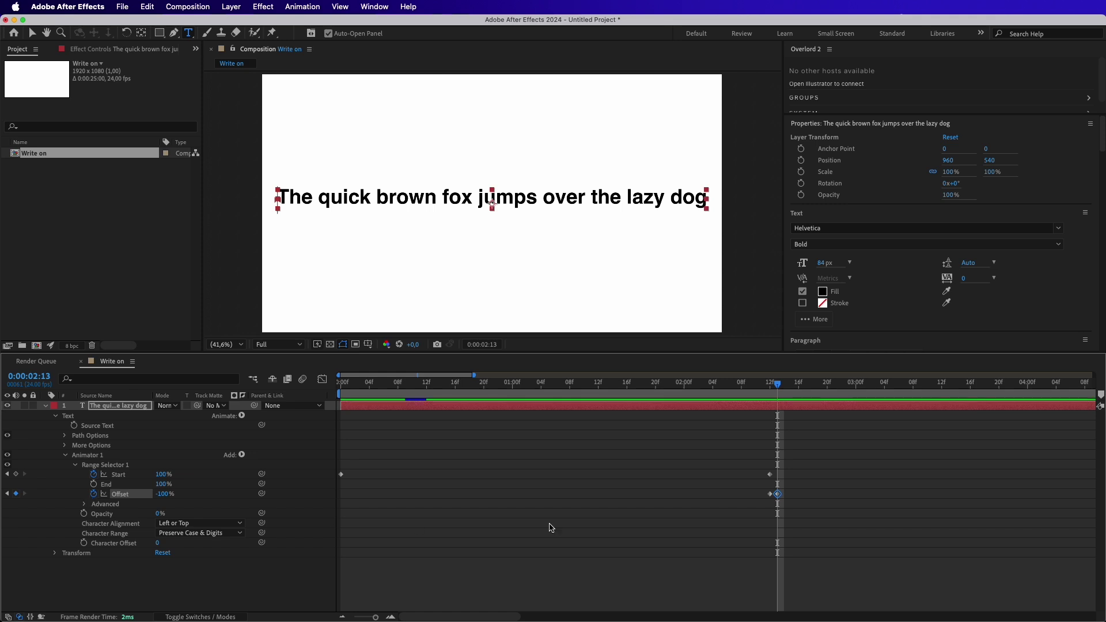
click(770, 474)
key(minus)
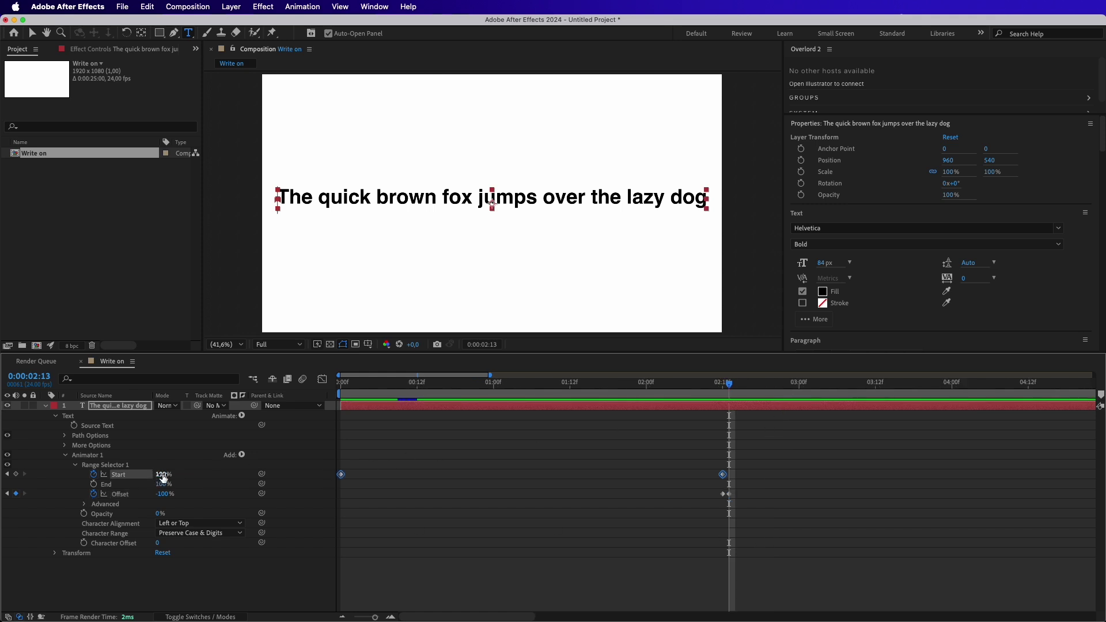
drag(163, 477, 87, 471)
drag(825, 387, 875, 391)
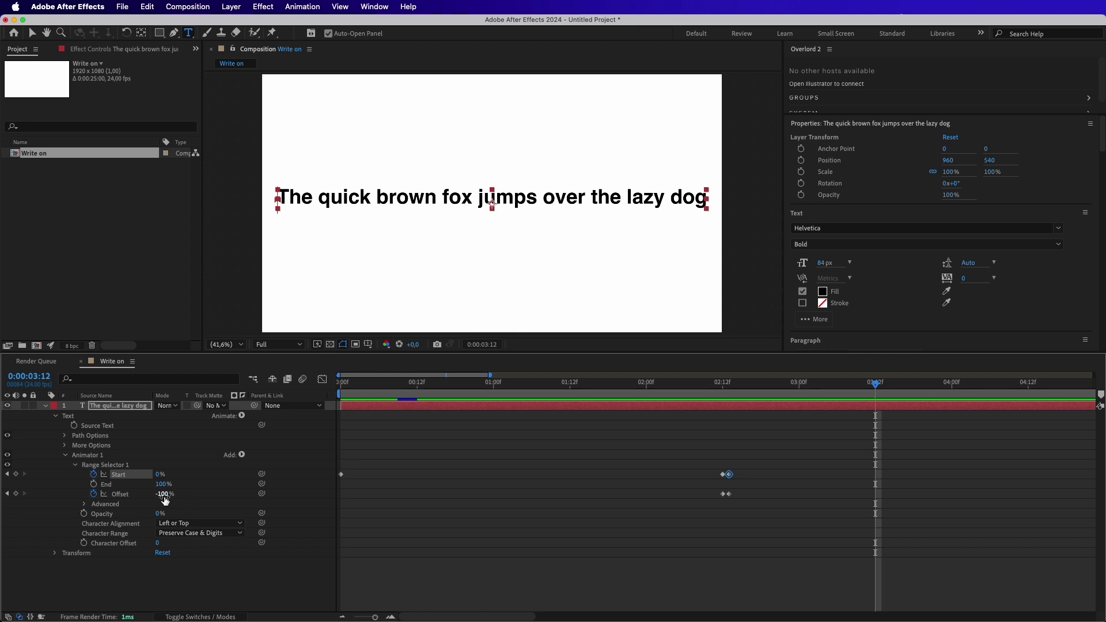
drag(165, 494, 223, 498)
Step: Copy the fully written keyframes, paste them at 2:23 for a hold, and preview
key(space)
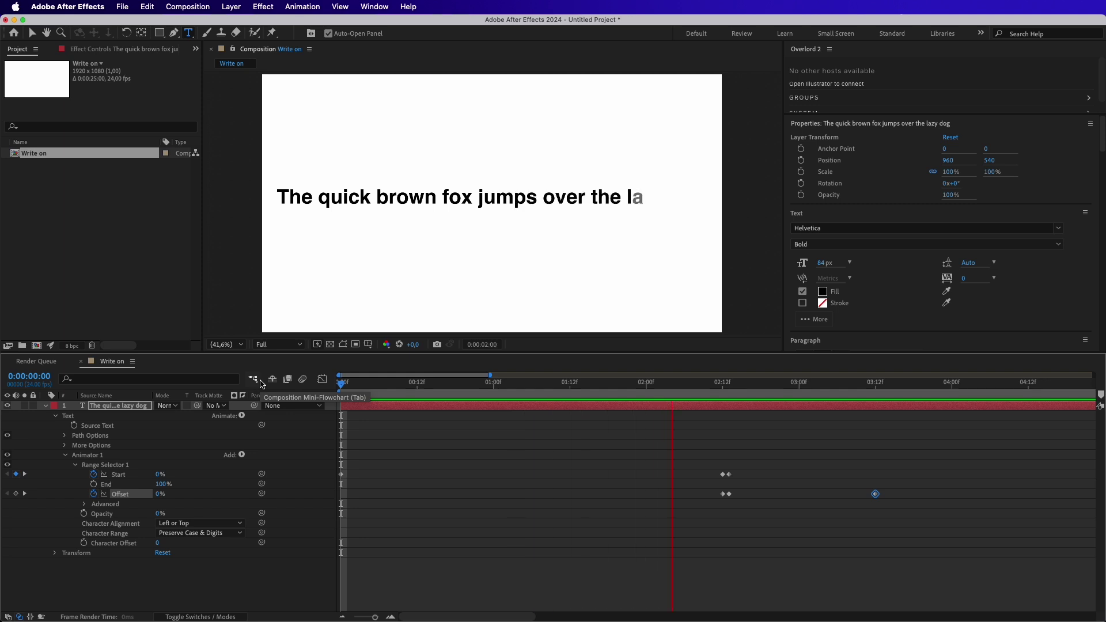
key(space)
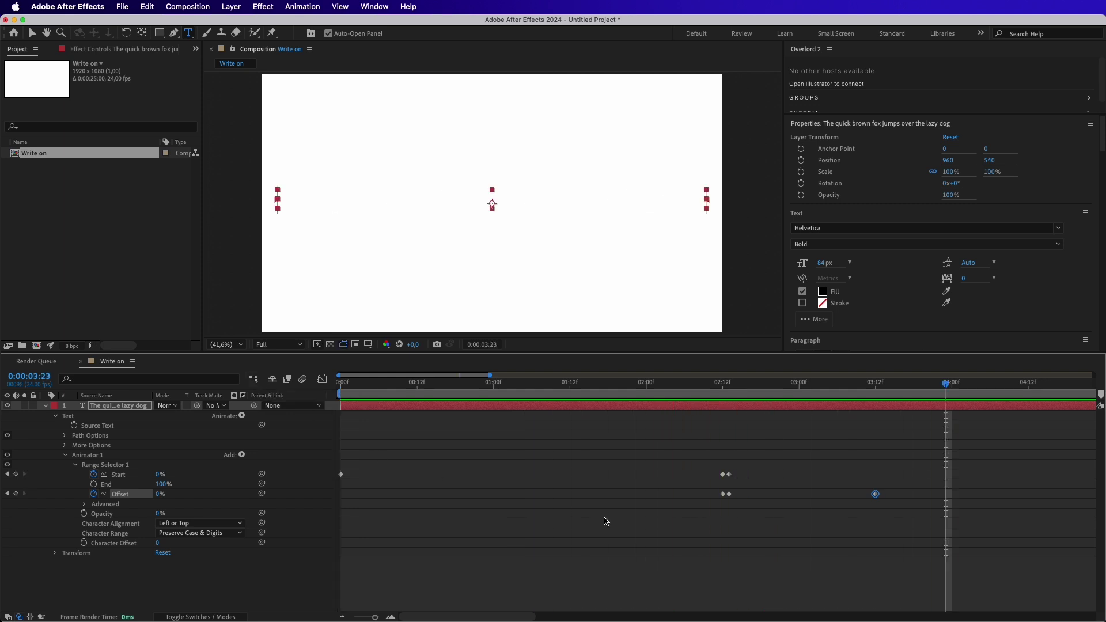
drag(933, 512, 587, 504)
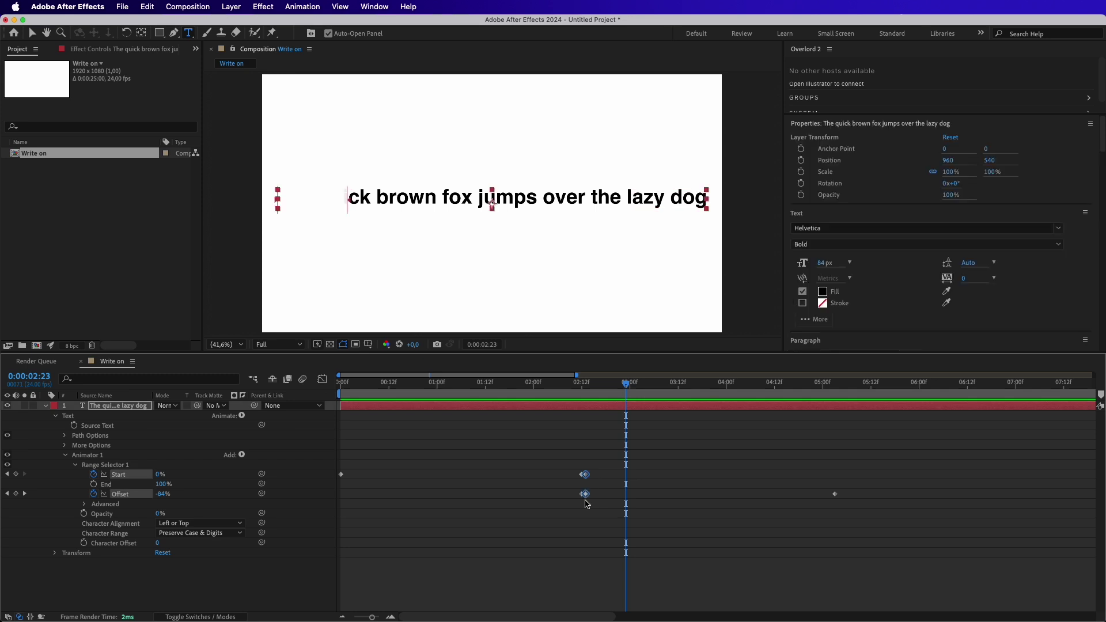
key(super+c)
key(super+v)
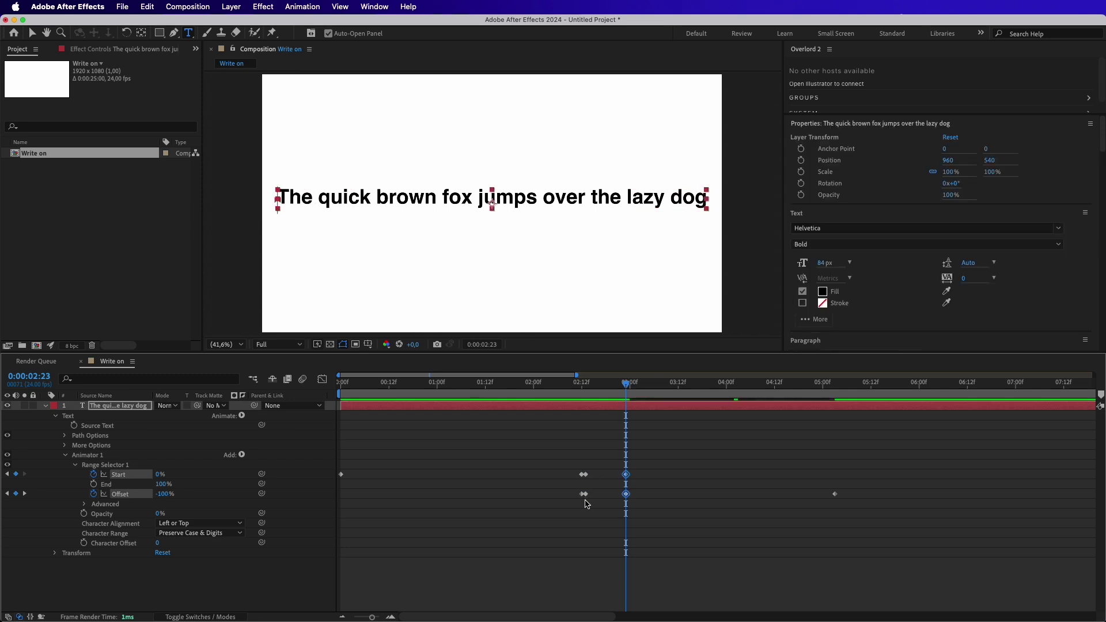
click(552, 388)
key(space)
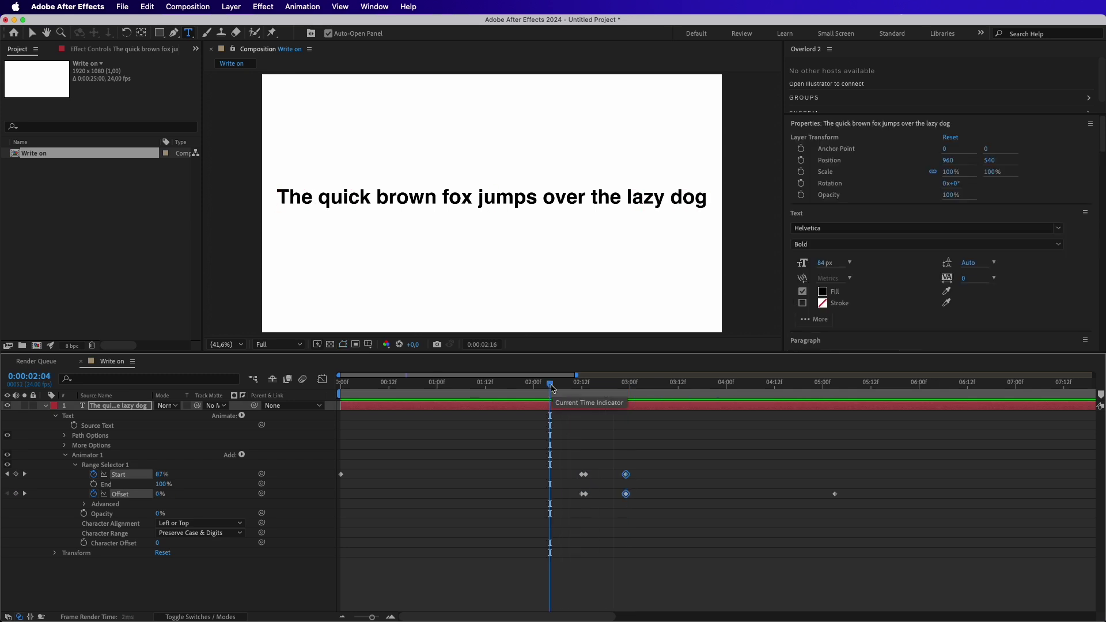
key(space)
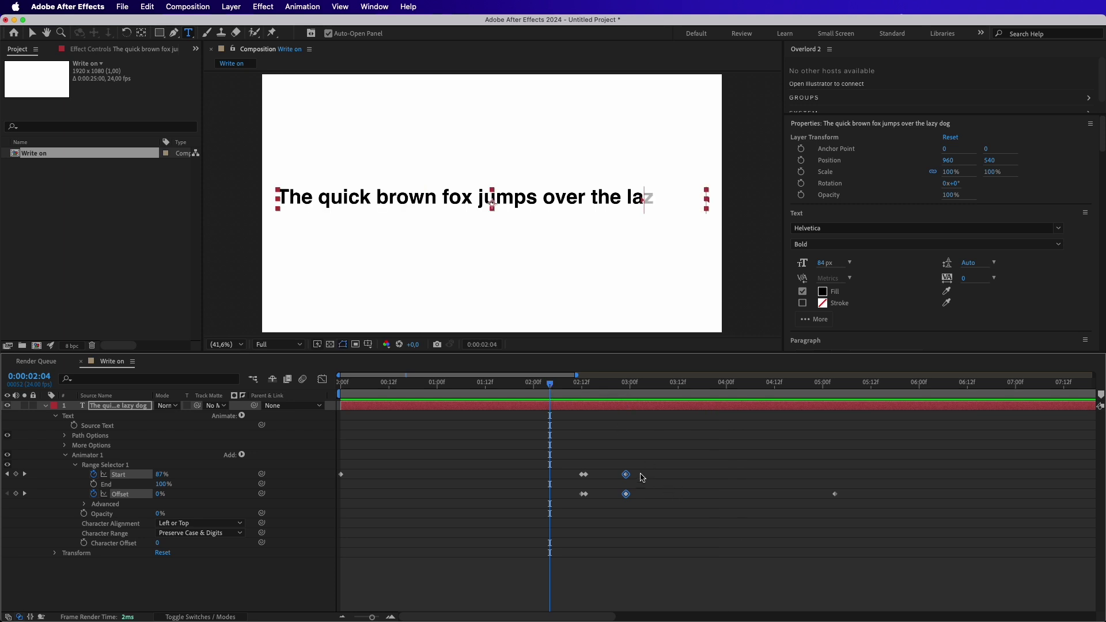
Step: Shift the erase keyframes later to lengthen the hold, then preview from the start
drag(612, 452, 954, 557)
drag(630, 497, 682, 498)
drag(377, 386, 311, 391)
key(space)
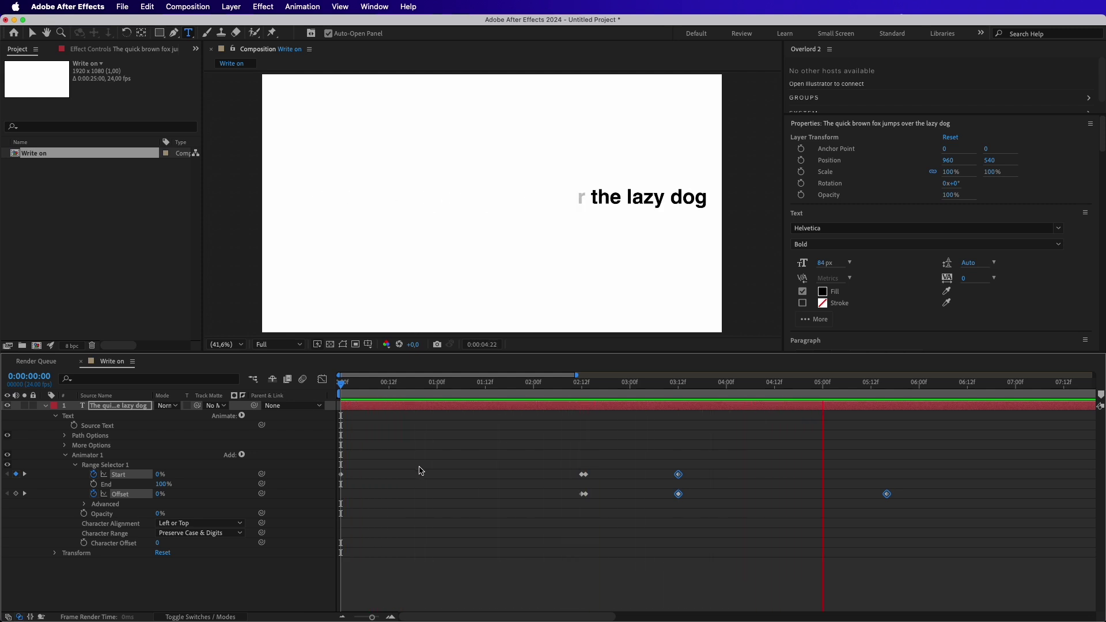
key(space)
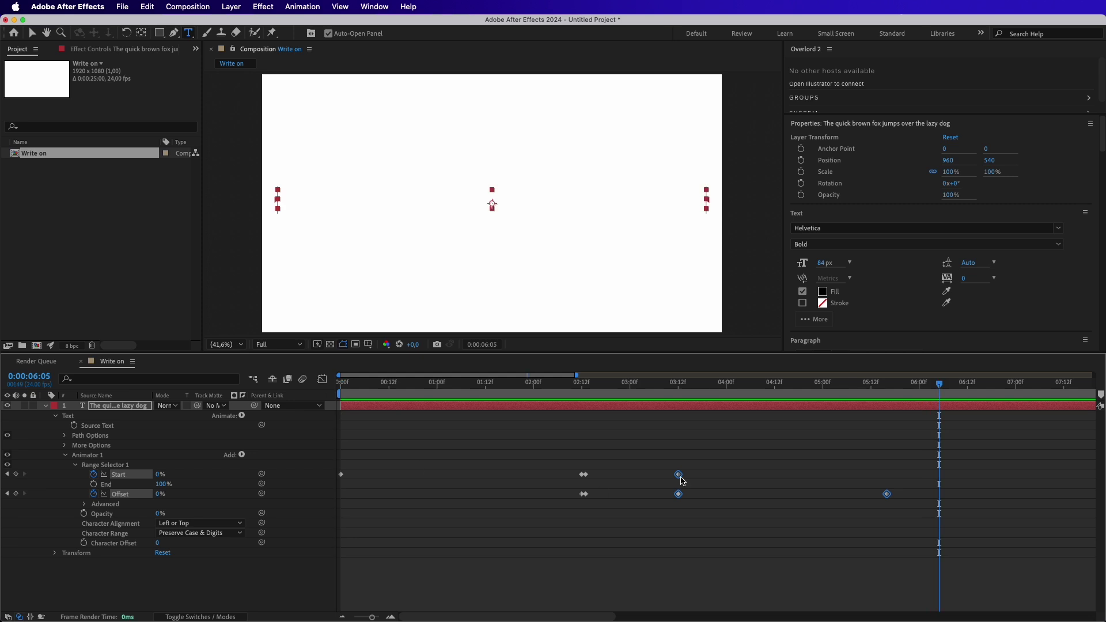